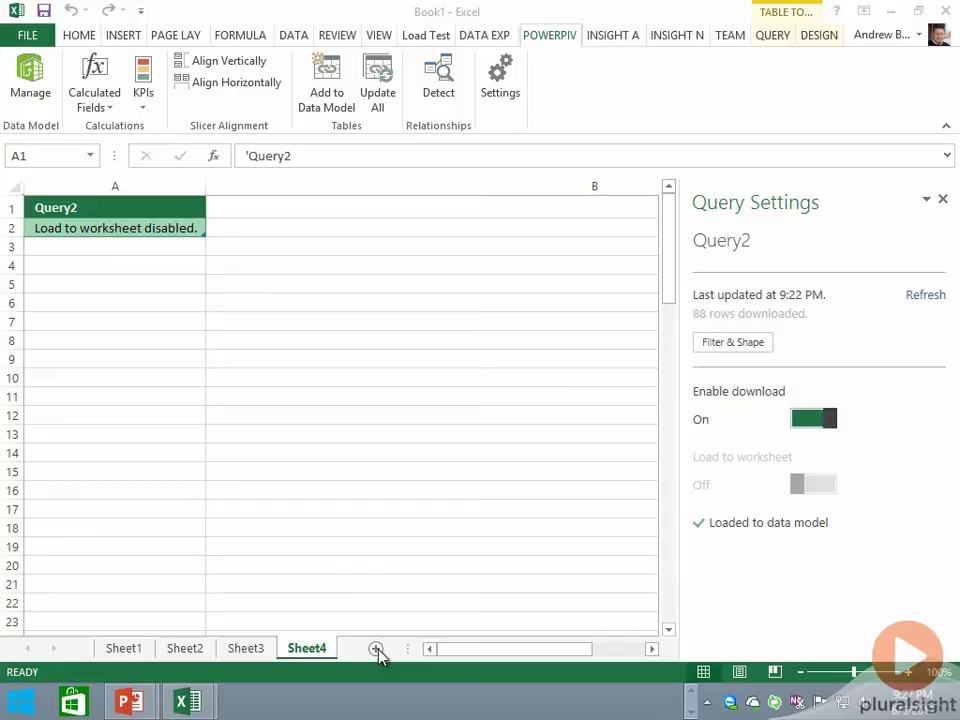
Step: Add a new worksheet and start a Windows Azure HDInsight query on the storage account bluebadgeeastus
click(376, 648)
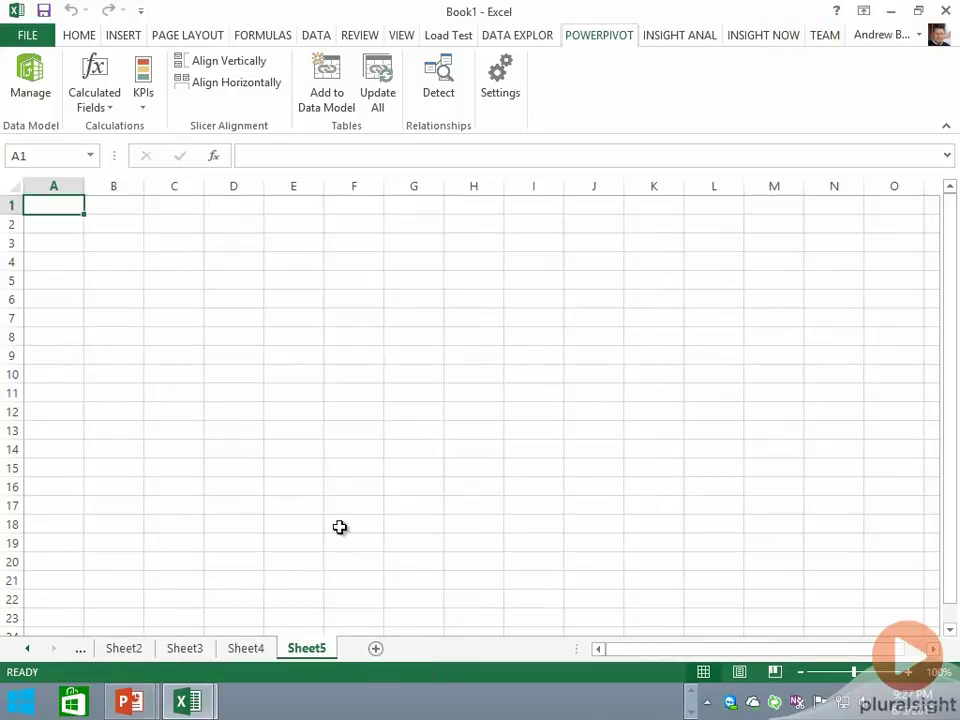
click(530, 38)
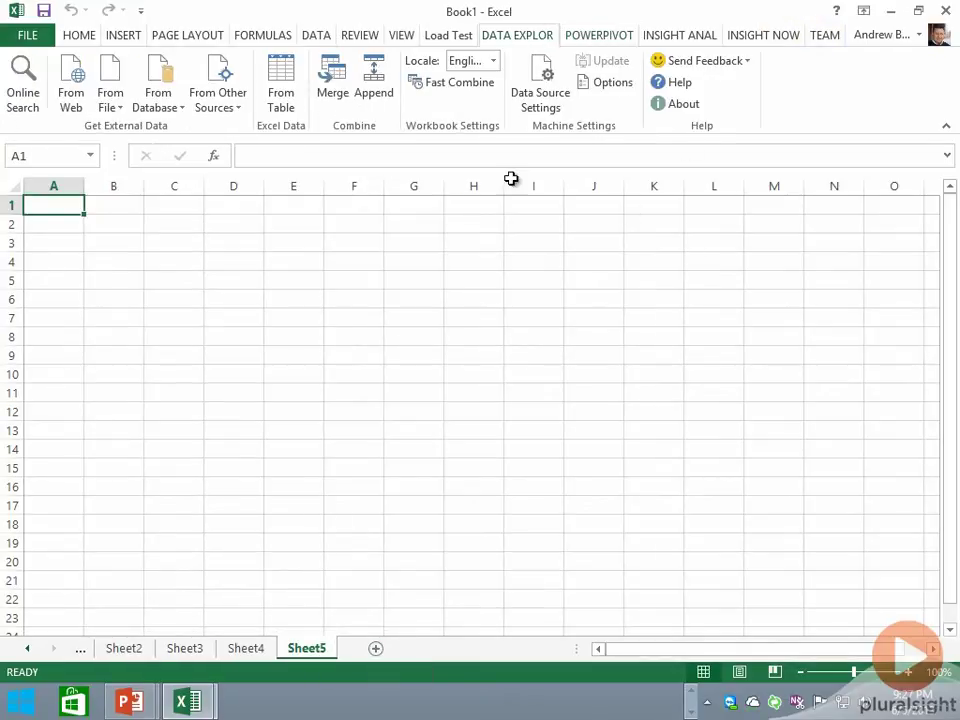
click(203, 104)
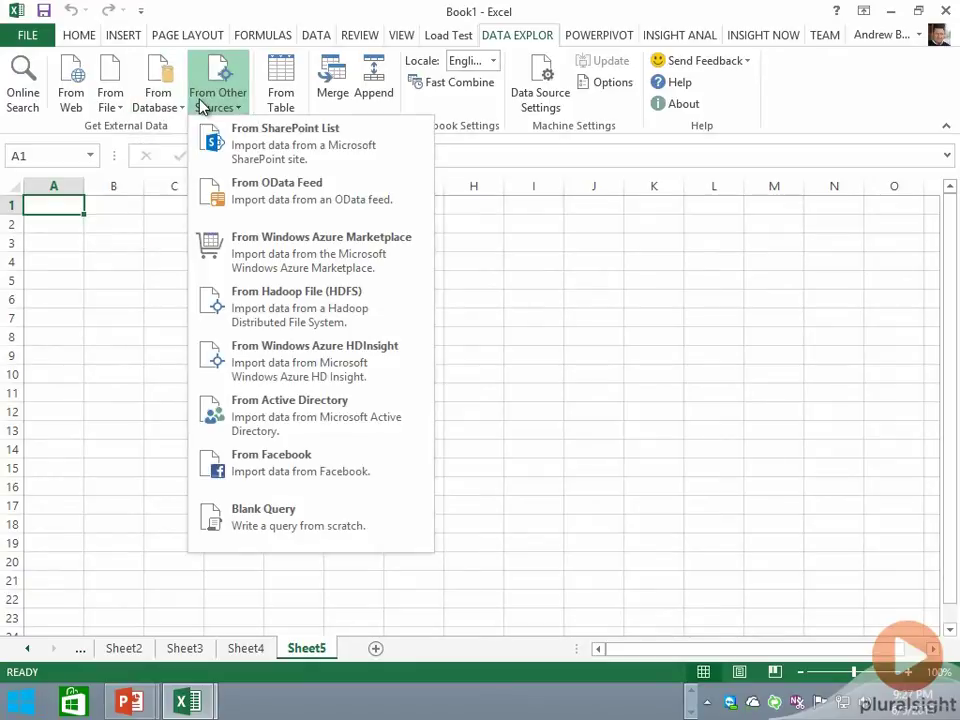
click(321, 368)
text(bl)
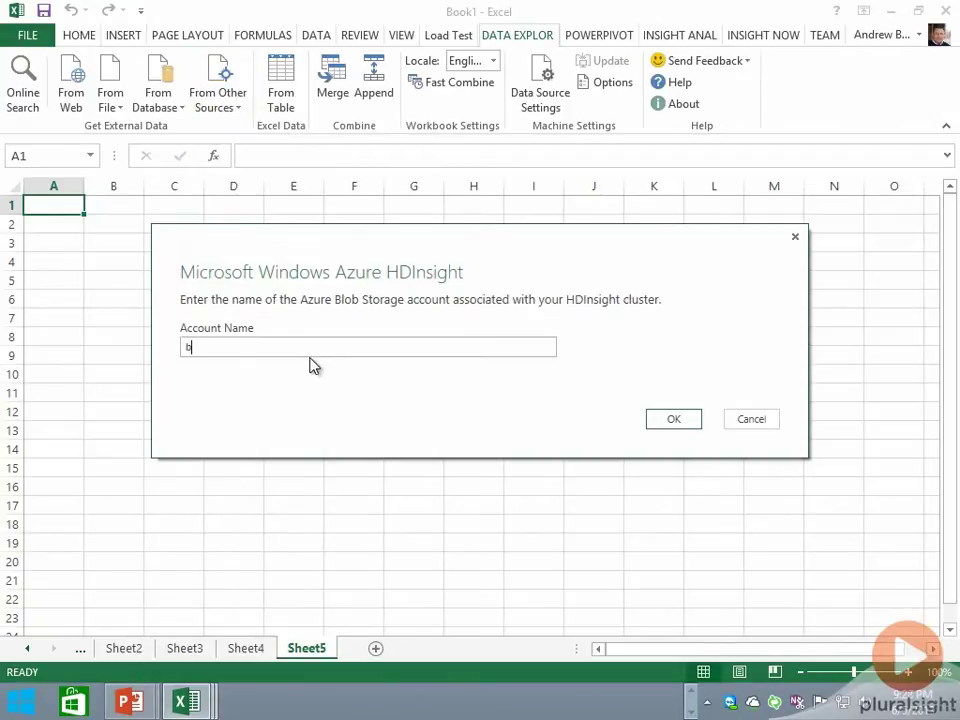
text(uebadgeeastus)
click(676, 424)
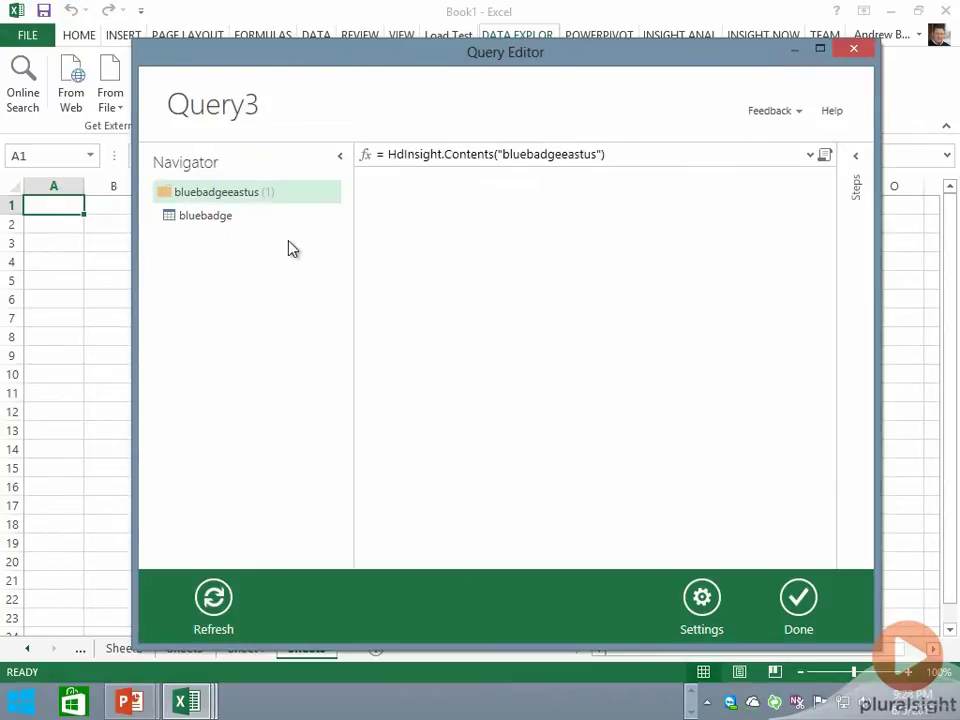
Step: Load the bluebadge container and filter its Name column to HiveSampleData.txt only
click(214, 215)
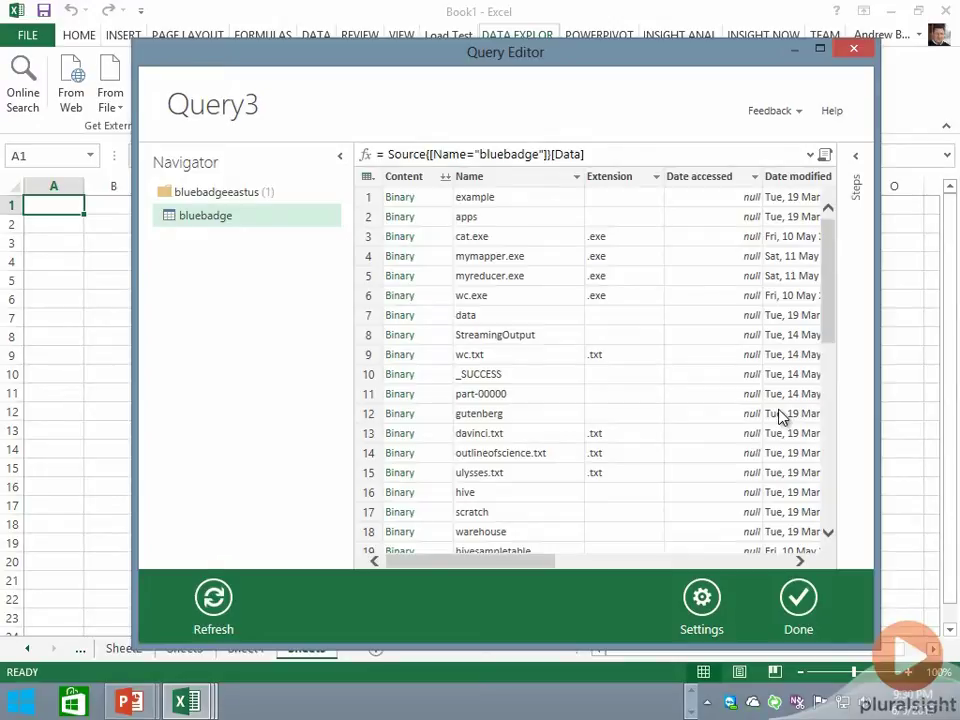
click(577, 177)
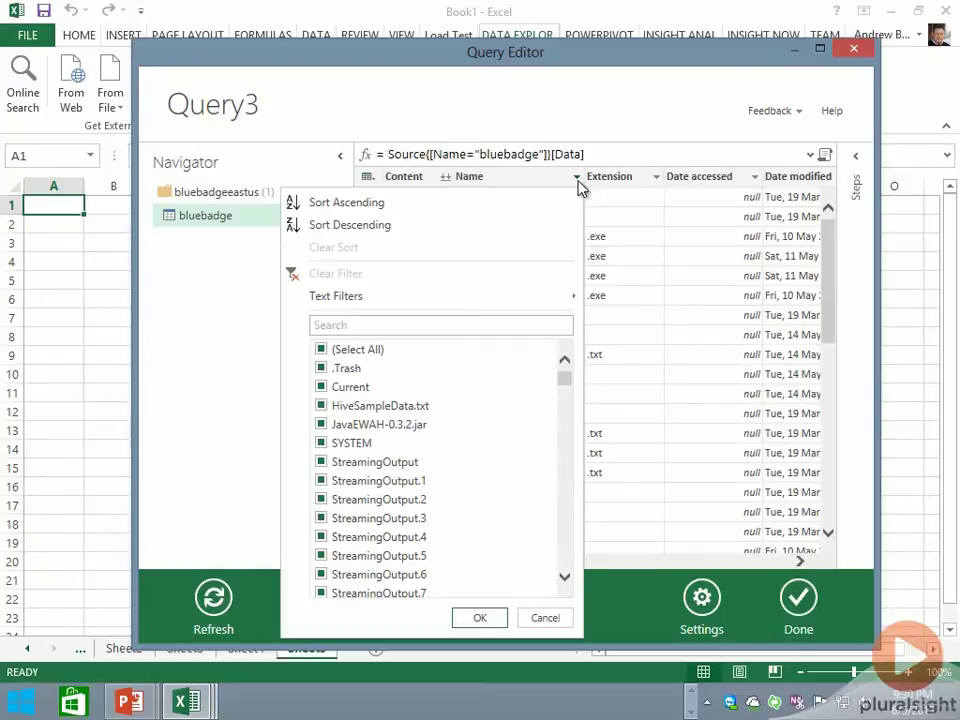
text(hivesa)
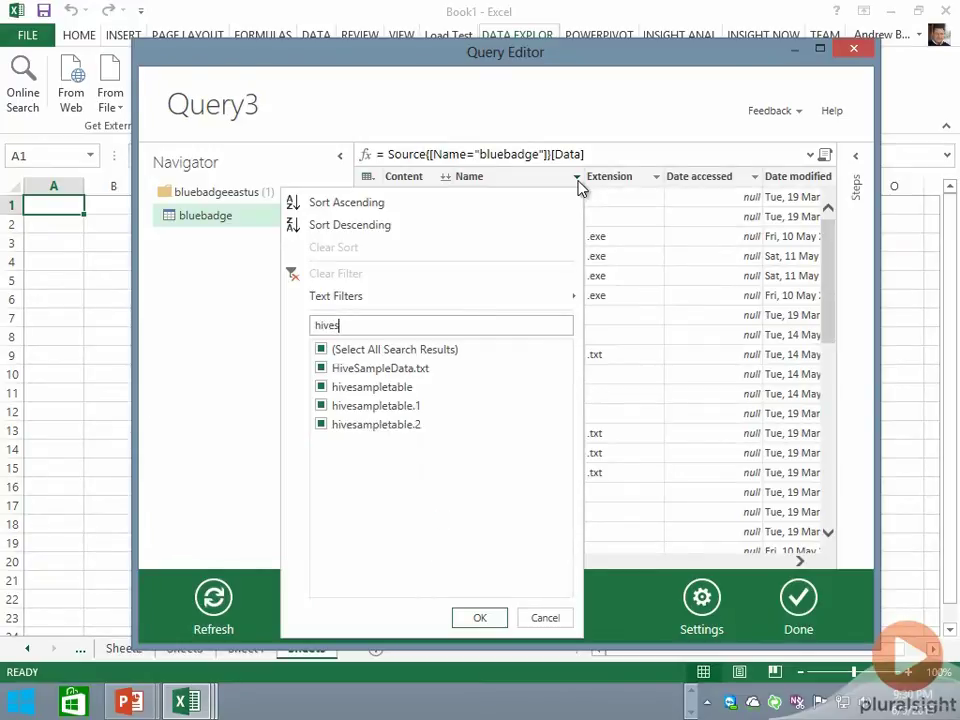
click(321, 369)
click(321, 388)
click(321, 406)
click(321, 424)
click(321, 369)
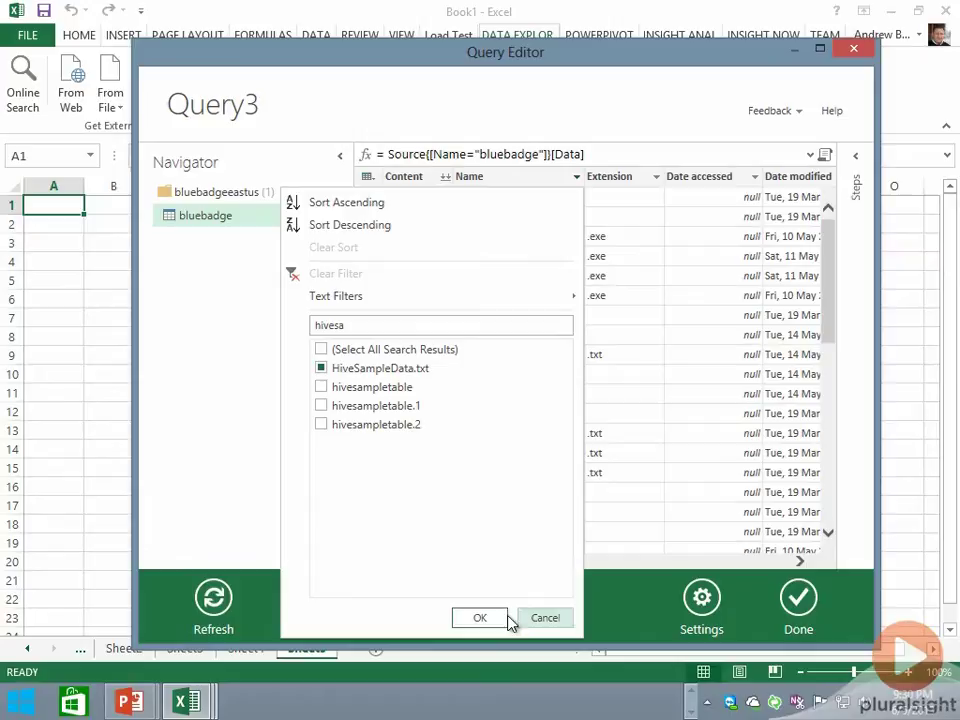
click(480, 618)
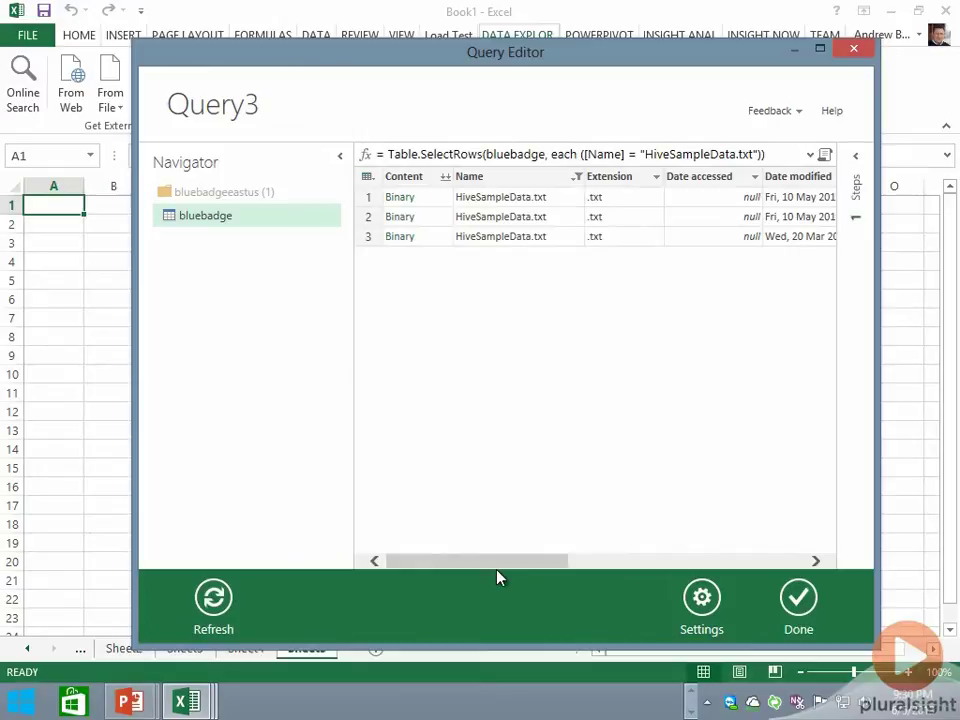
Step: Filter the Folder Path column to only the bluebadge/hive/warehouse/hivesampletable folder
drag(497, 571, 737, 554)
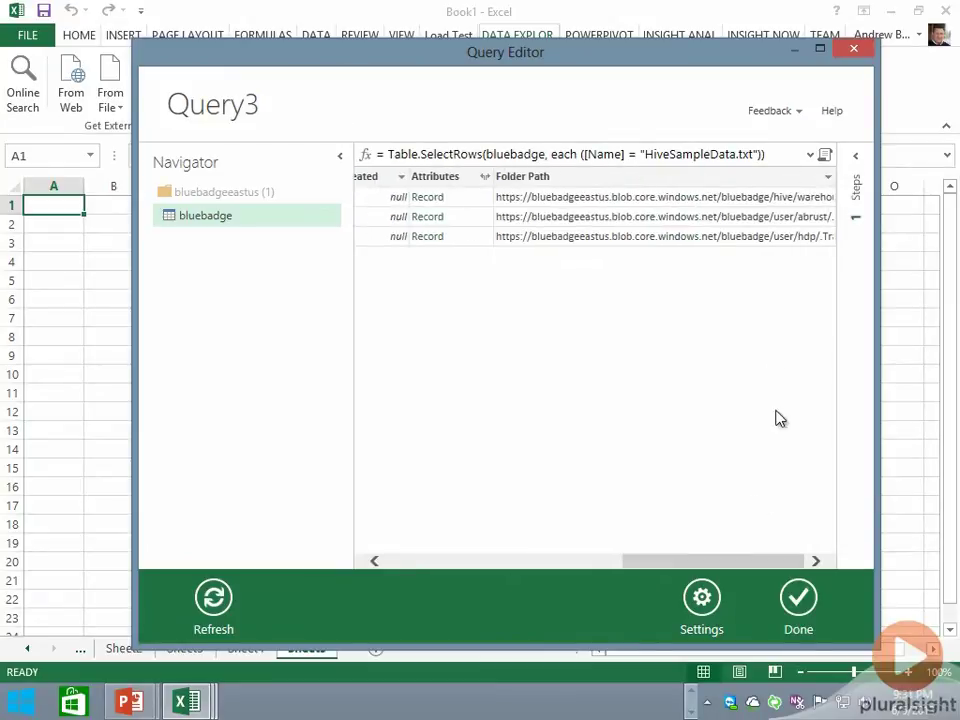
click(828, 180)
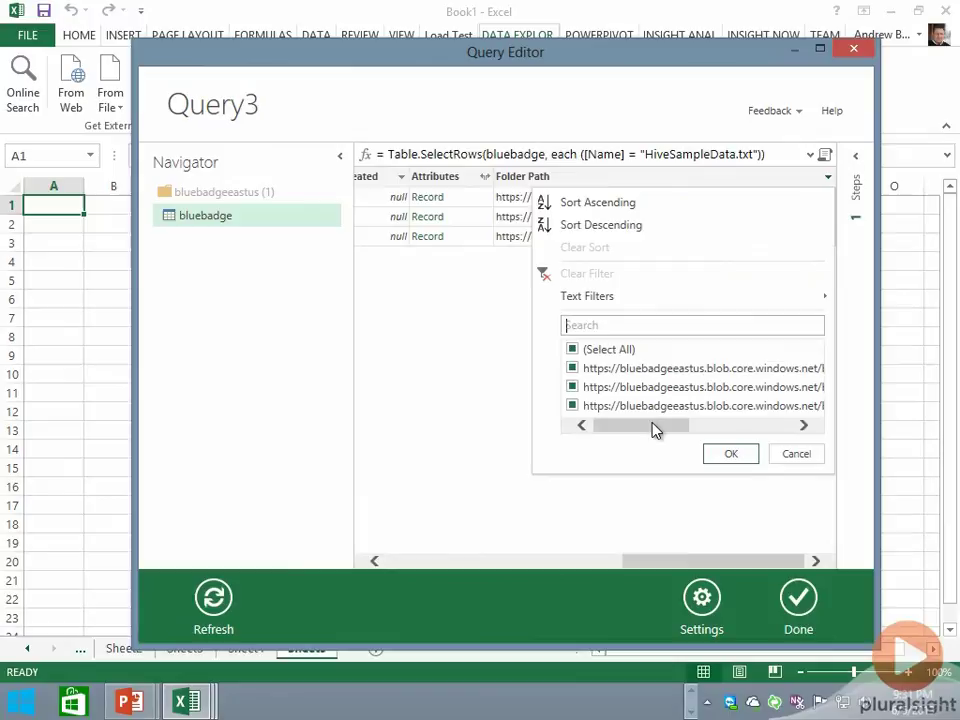
click(574, 350)
drag(630, 430, 749, 427)
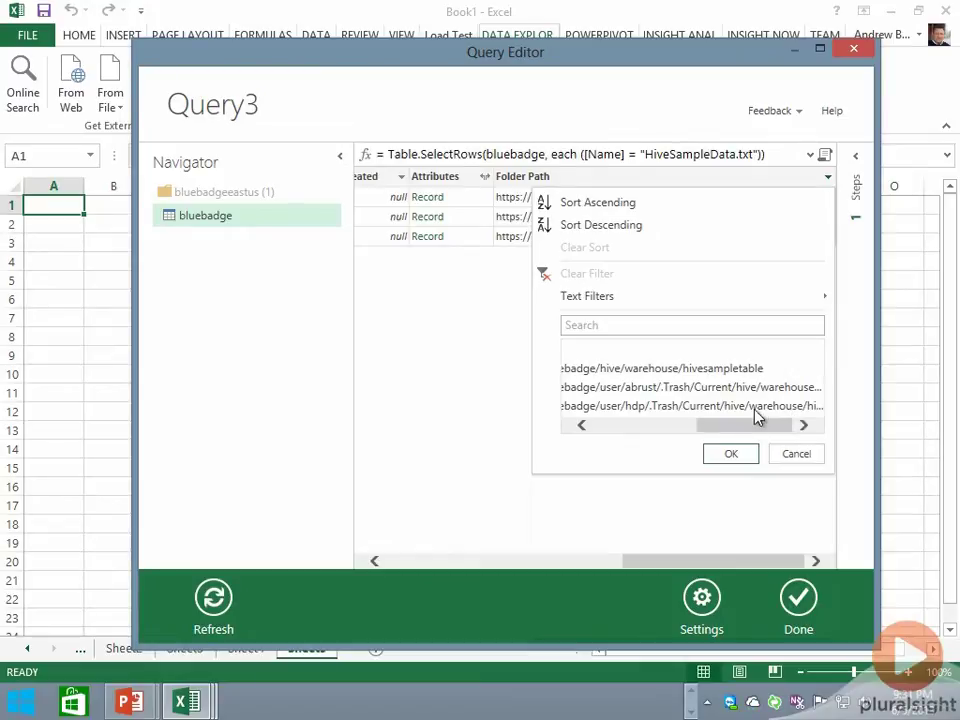
drag(752, 427, 626, 430)
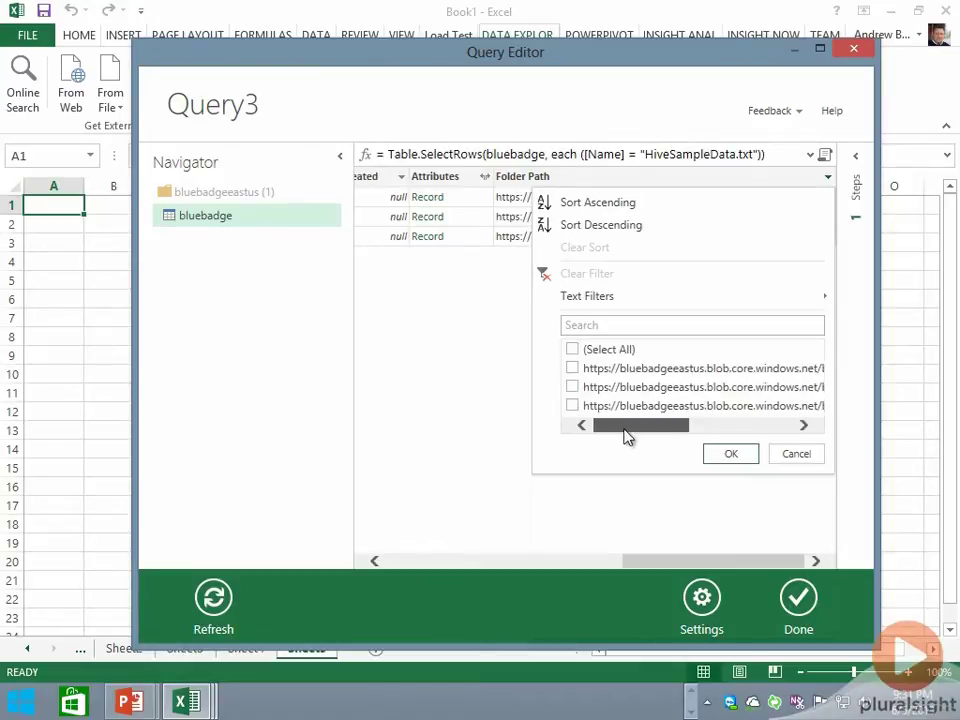
click(572, 368)
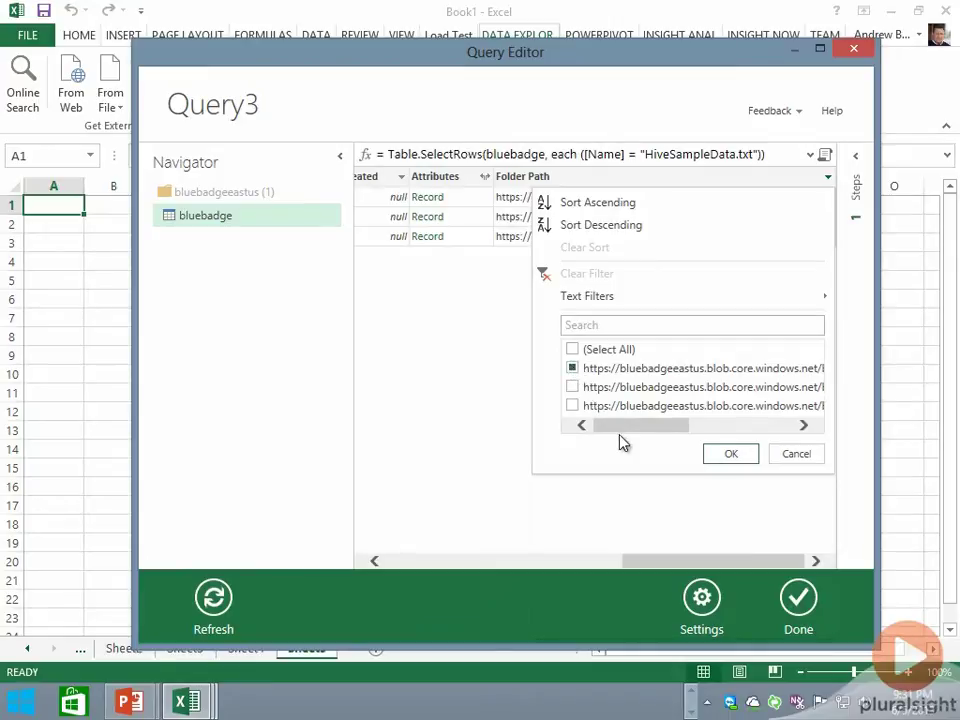
click(730, 455)
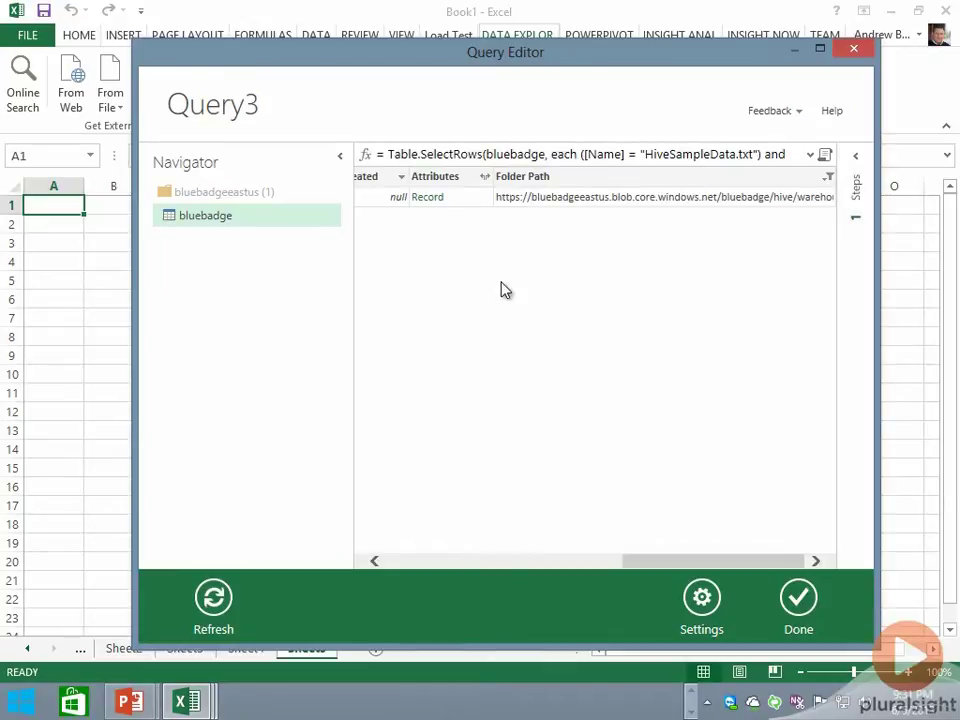
Step: Expand the binary Content column into text lines and split Column1 at each occurrence of the Tab delimiter
scroll(470, 495, left, 5)
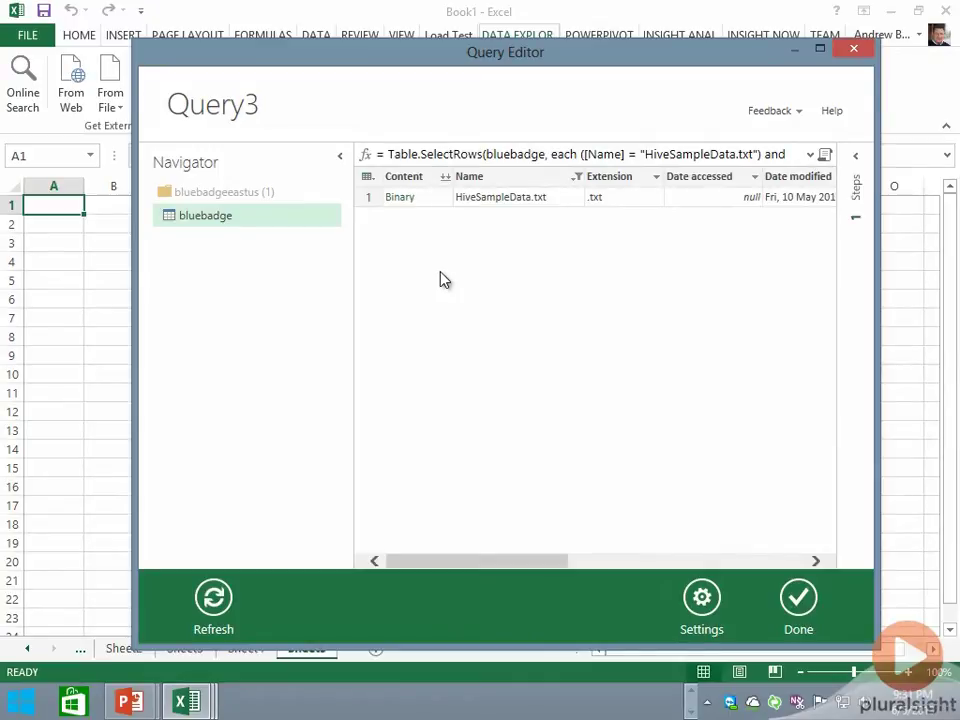
click(446, 180)
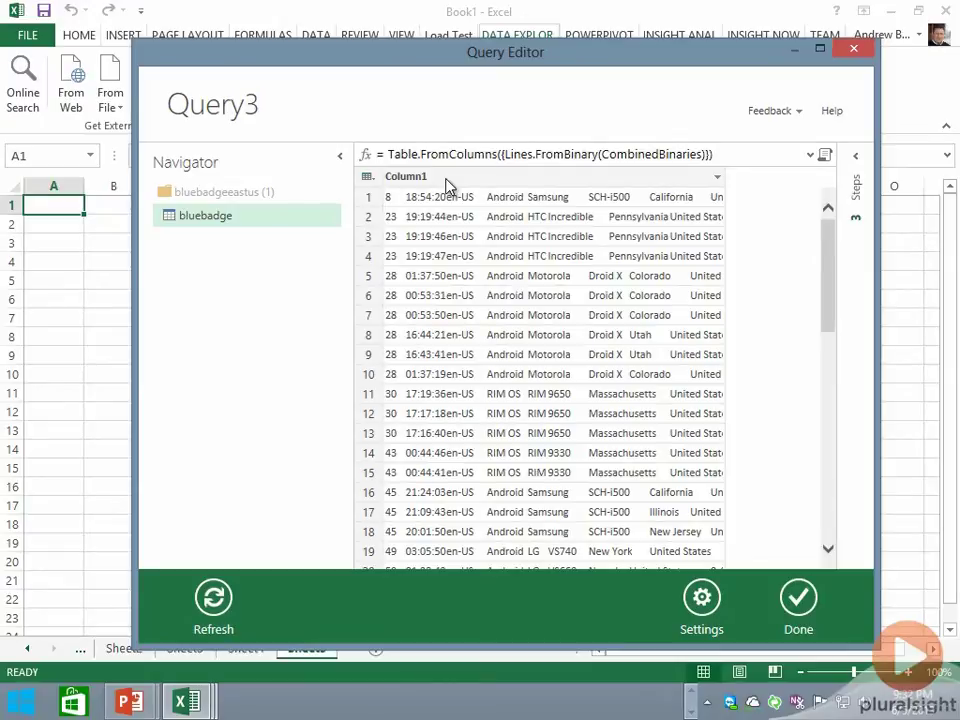
right_click(447, 187)
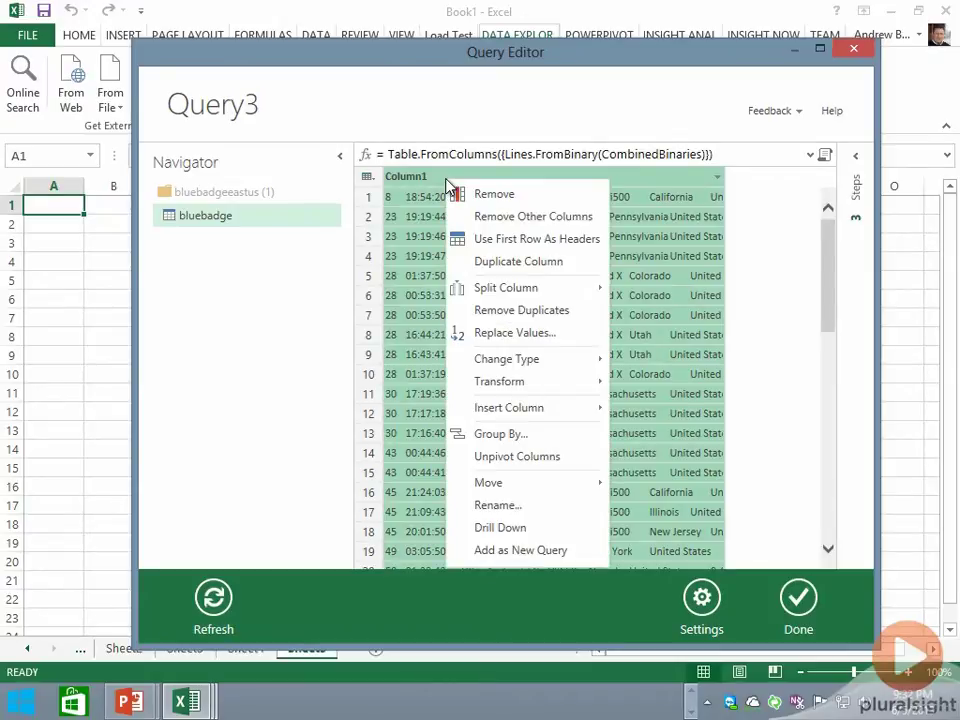
mouse_move(543, 291)
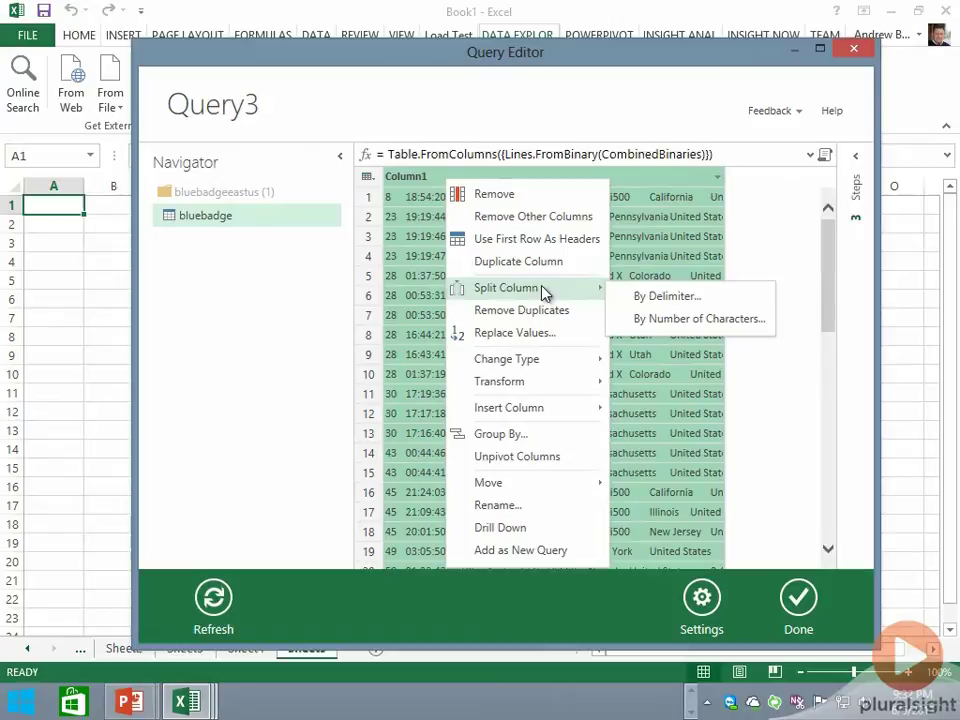
click(678, 297)
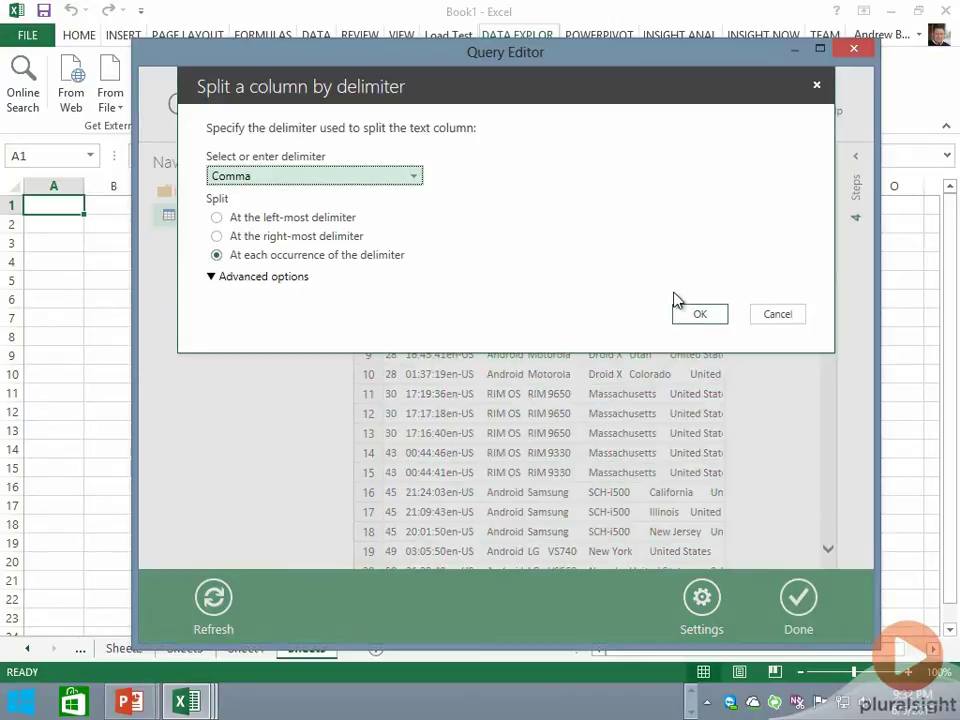
click(413, 178)
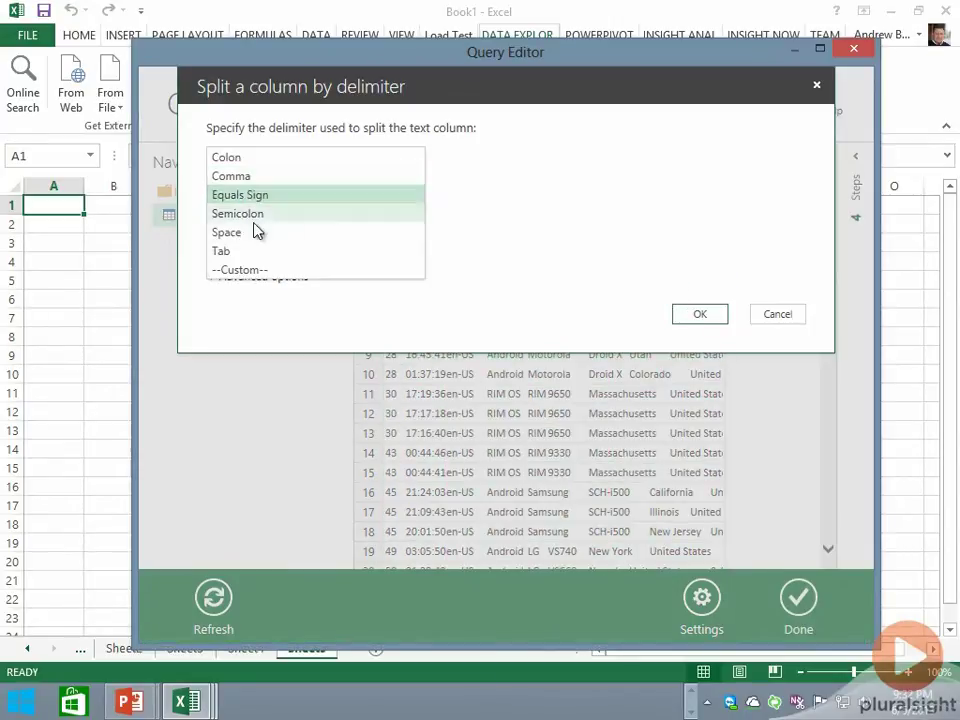
click(236, 252)
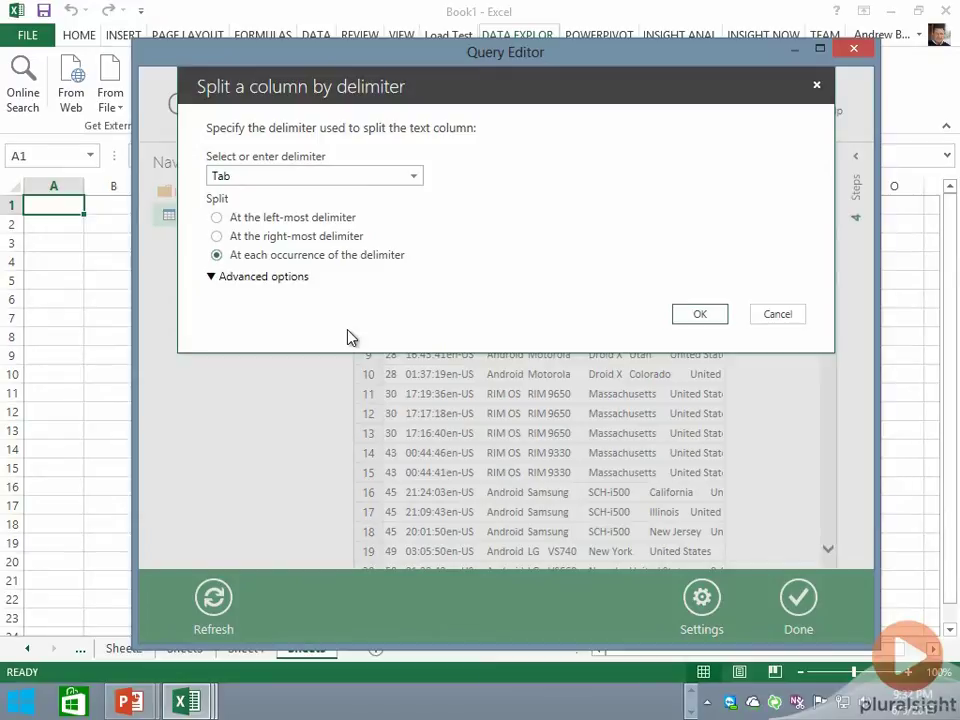
click(701, 315)
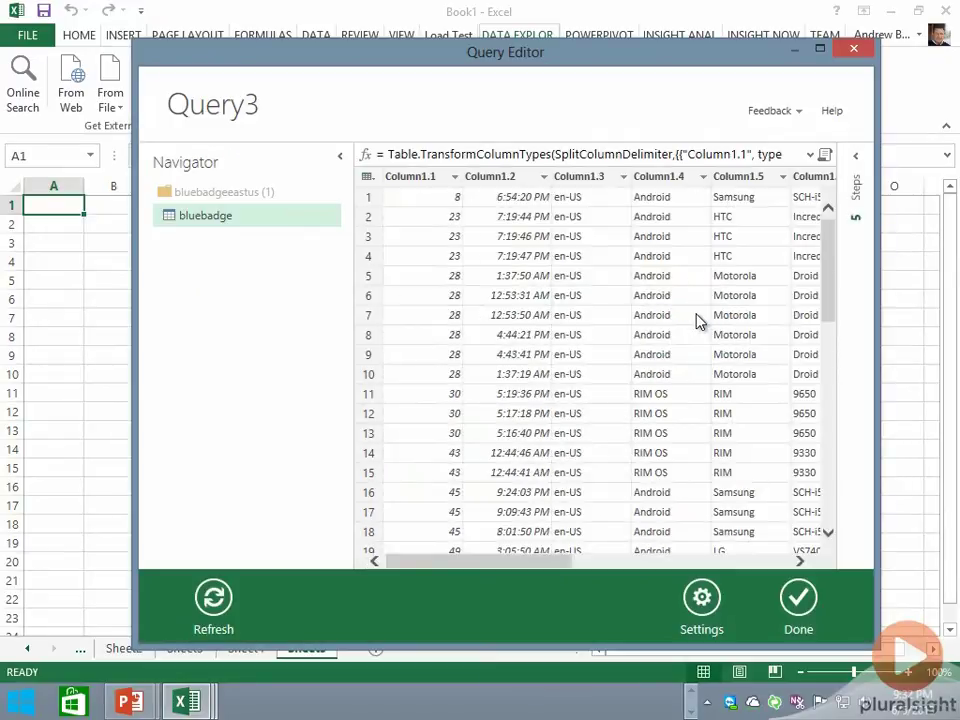
Step: Remove Column1.1, Column1.2, Column1.10 and Column1.11 from the query together
drag(529, 566, 505, 591)
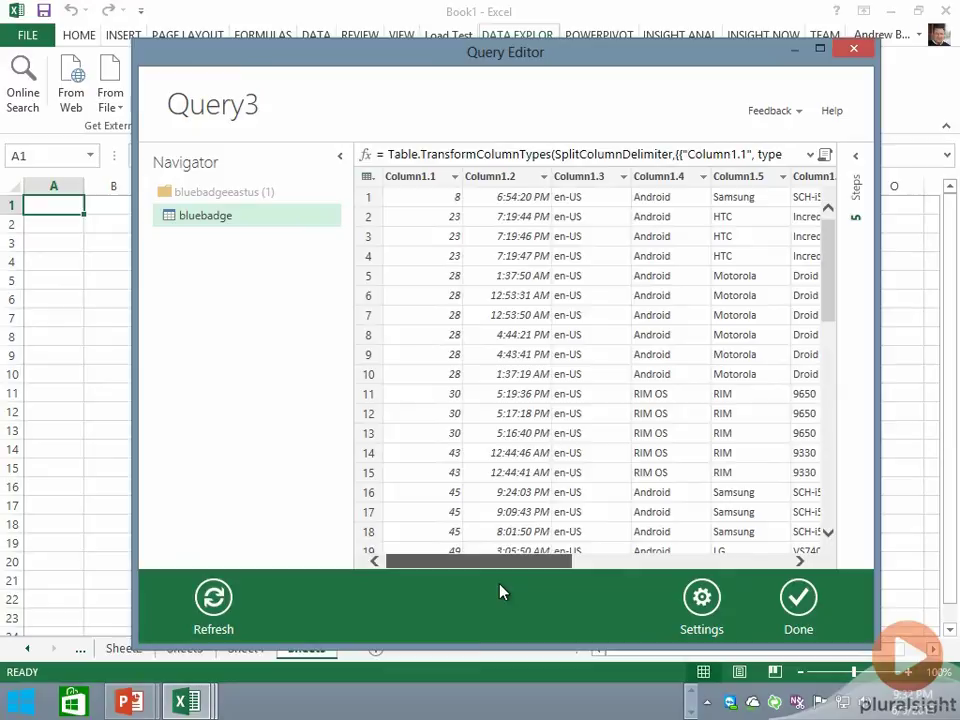
click(428, 180)
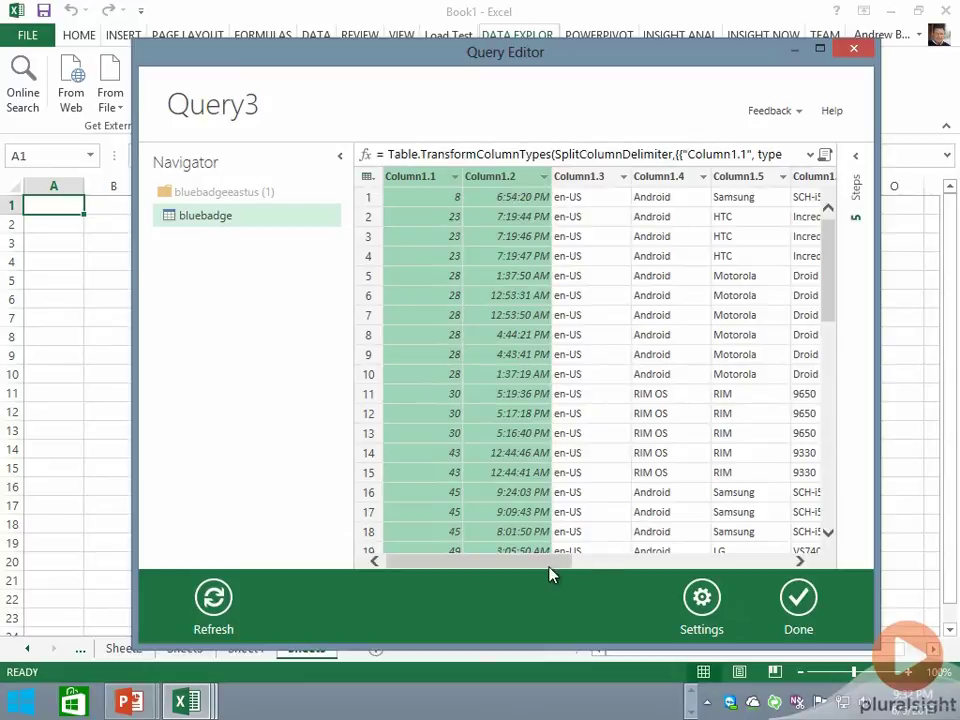
drag(551, 564, 810, 560)
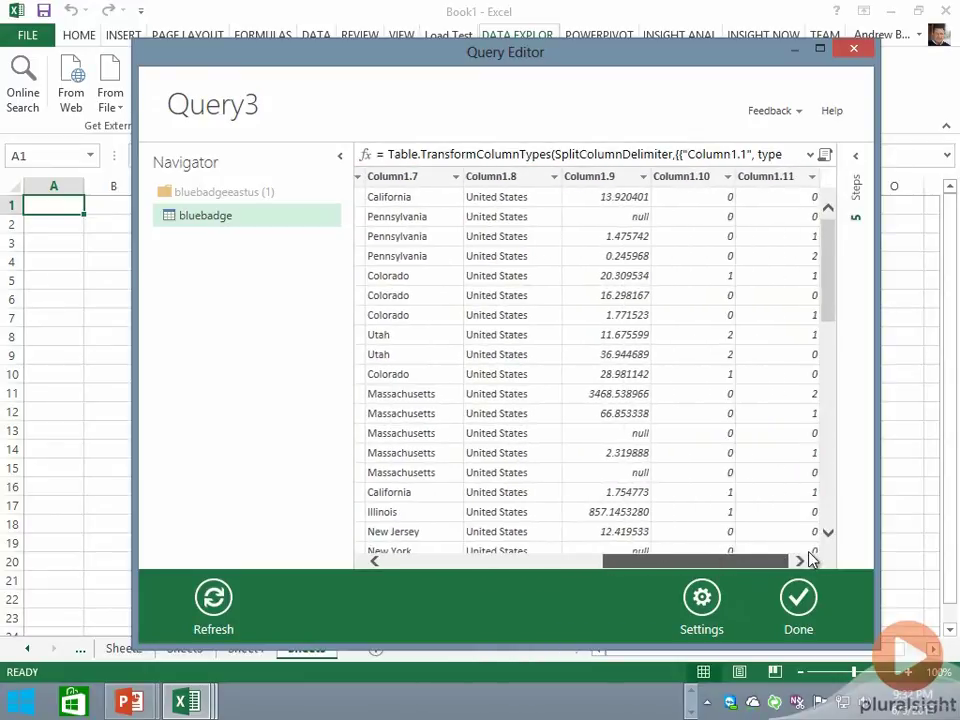
click(692, 178)
ctrl+click(766, 178)
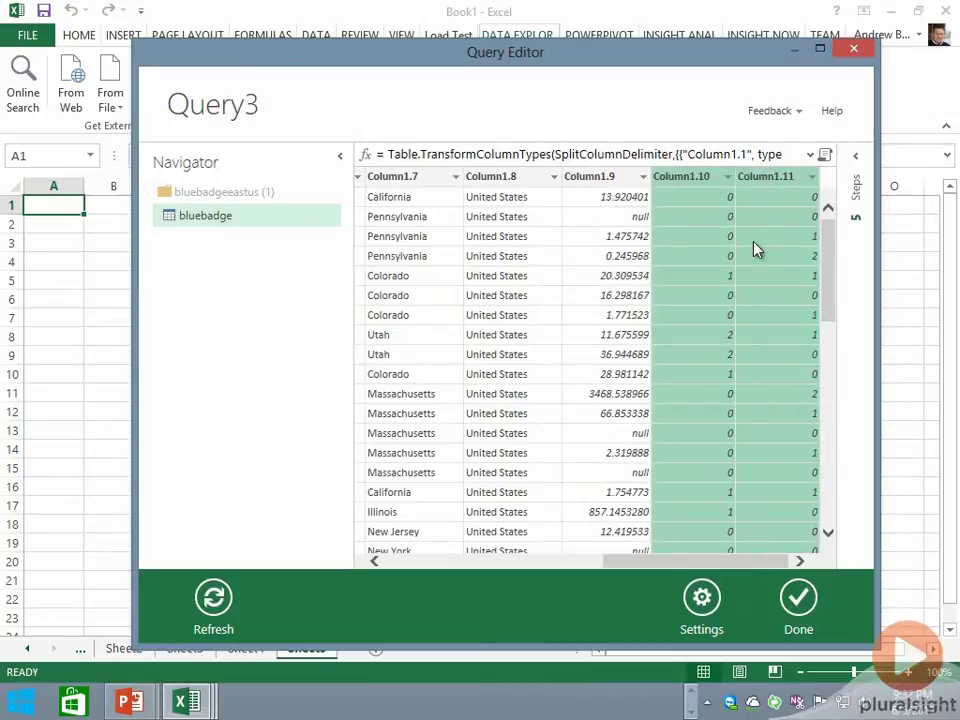
right_click(717, 180)
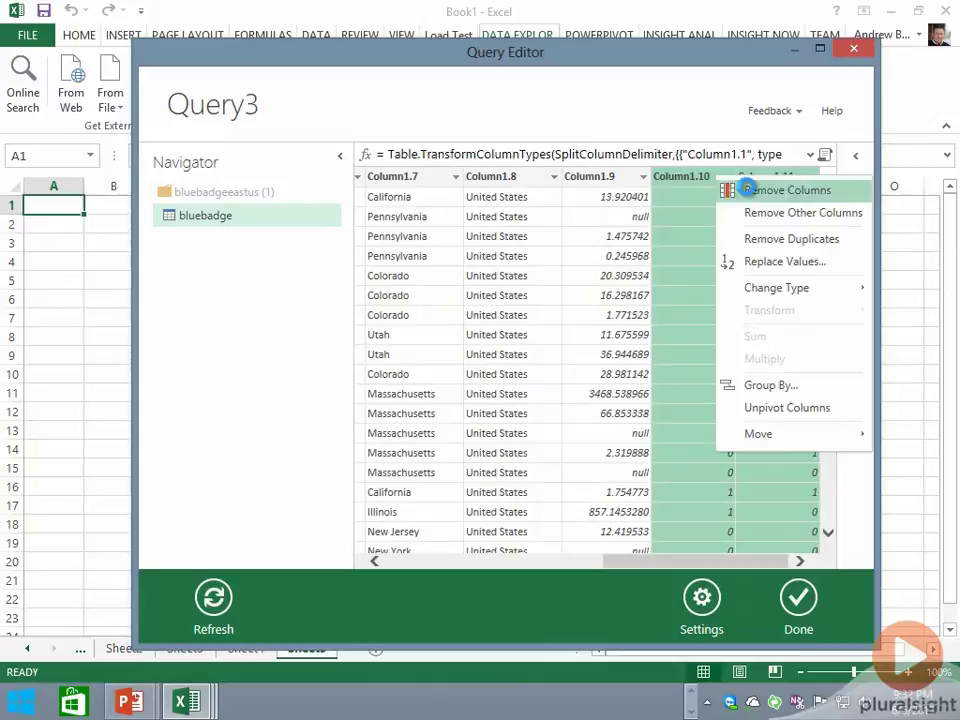
click(763, 190)
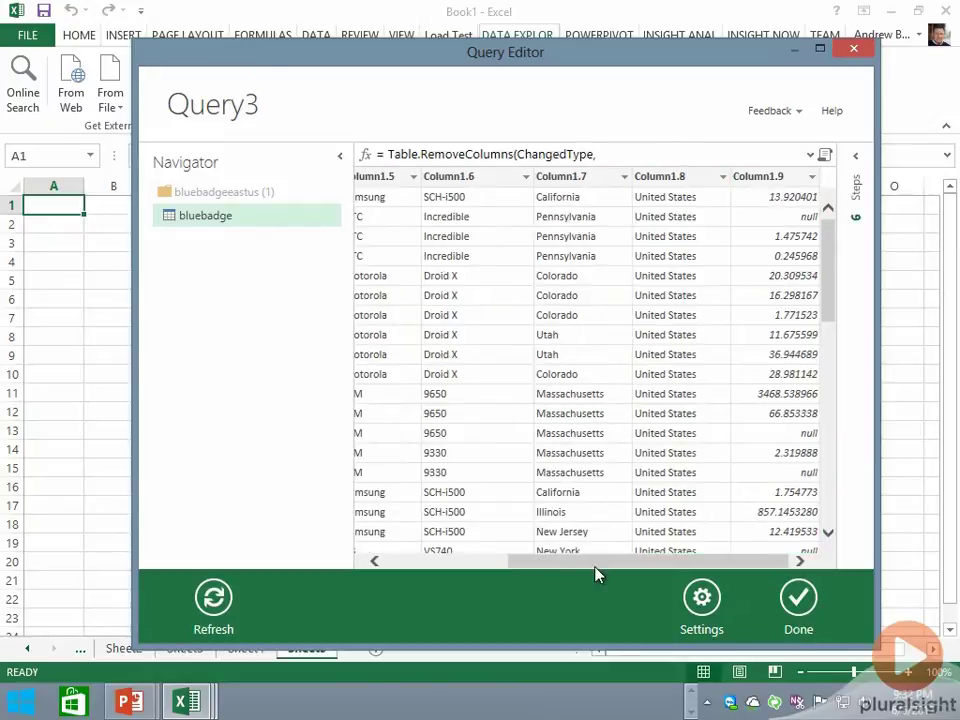
Step: Remove Column1.3, which holds the en-US locale values, from the query
drag(596, 564, 435, 566)
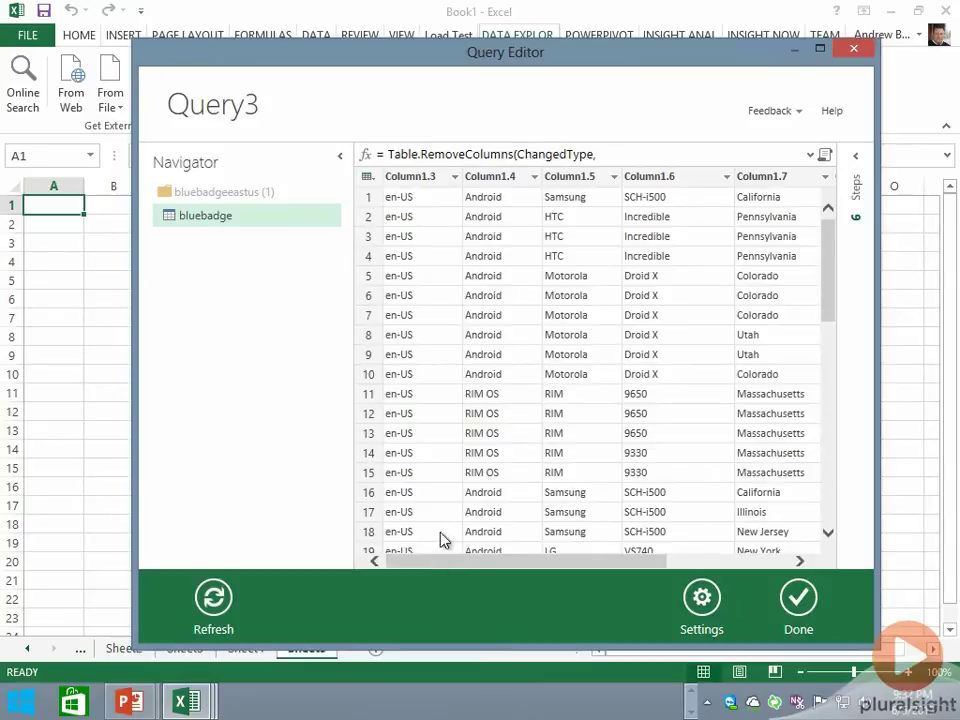
right_click(443, 190)
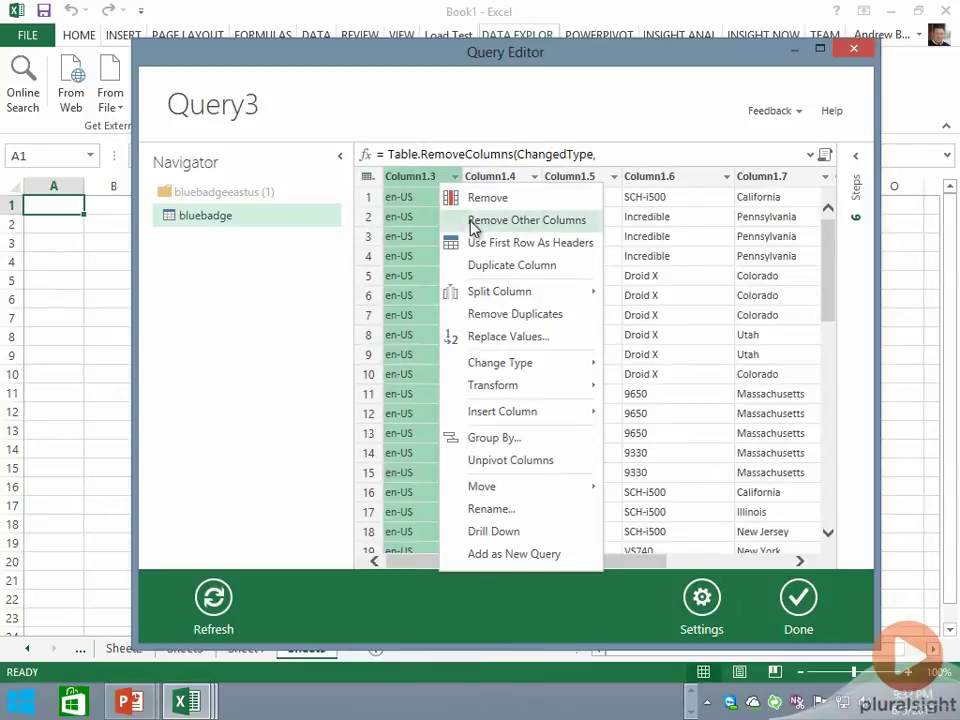
click(481, 199)
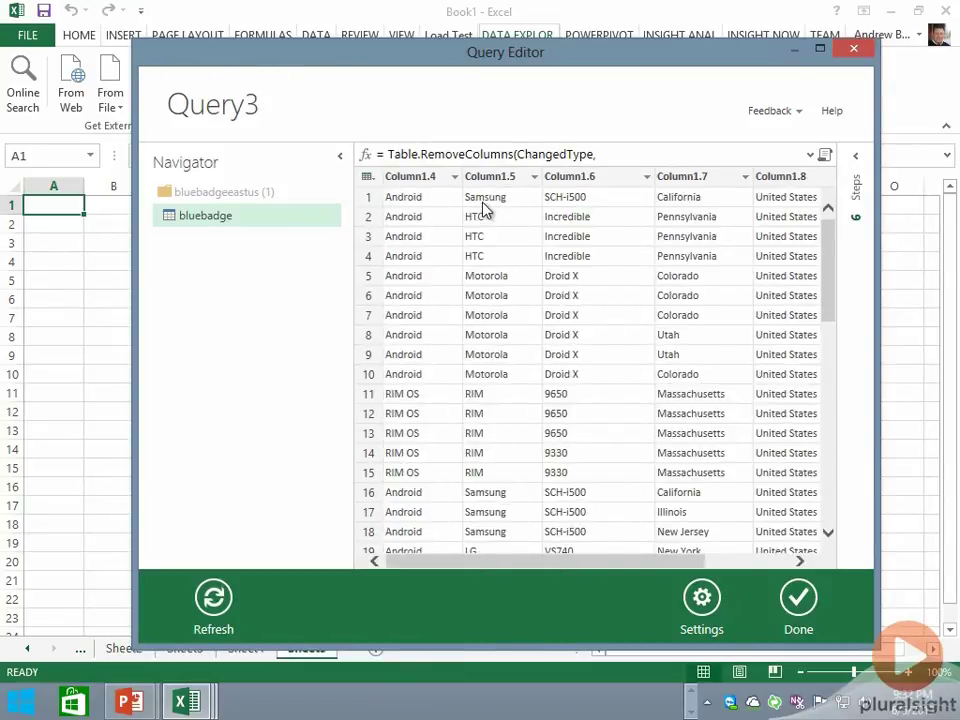
Step: Rename Column1.4 as Platform and Column1.5 as Make in the query
click(424, 178)
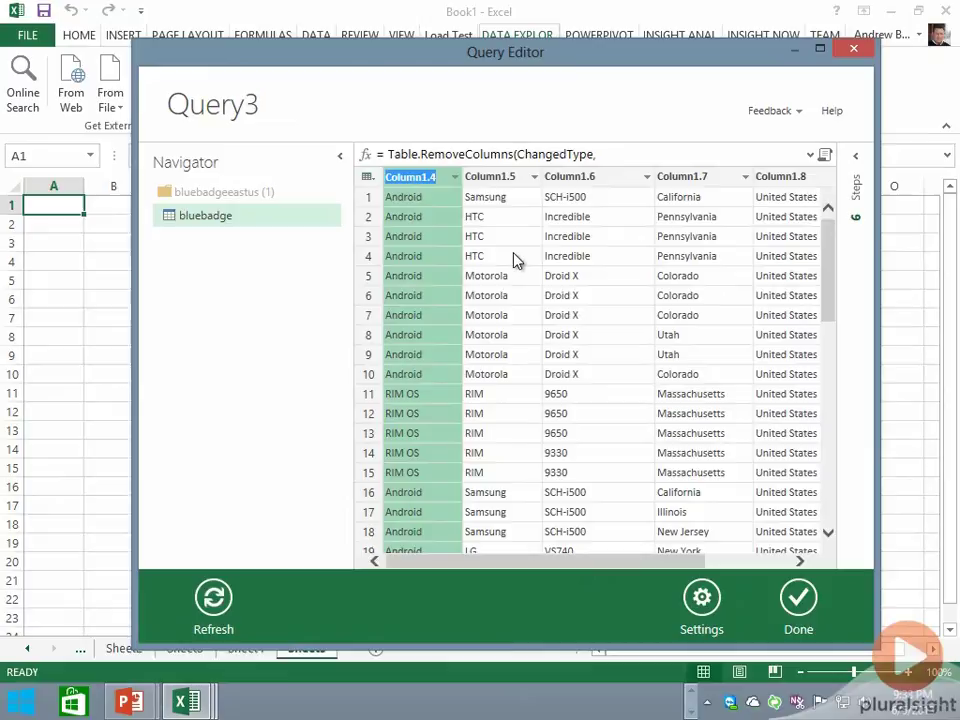
text(Platform)
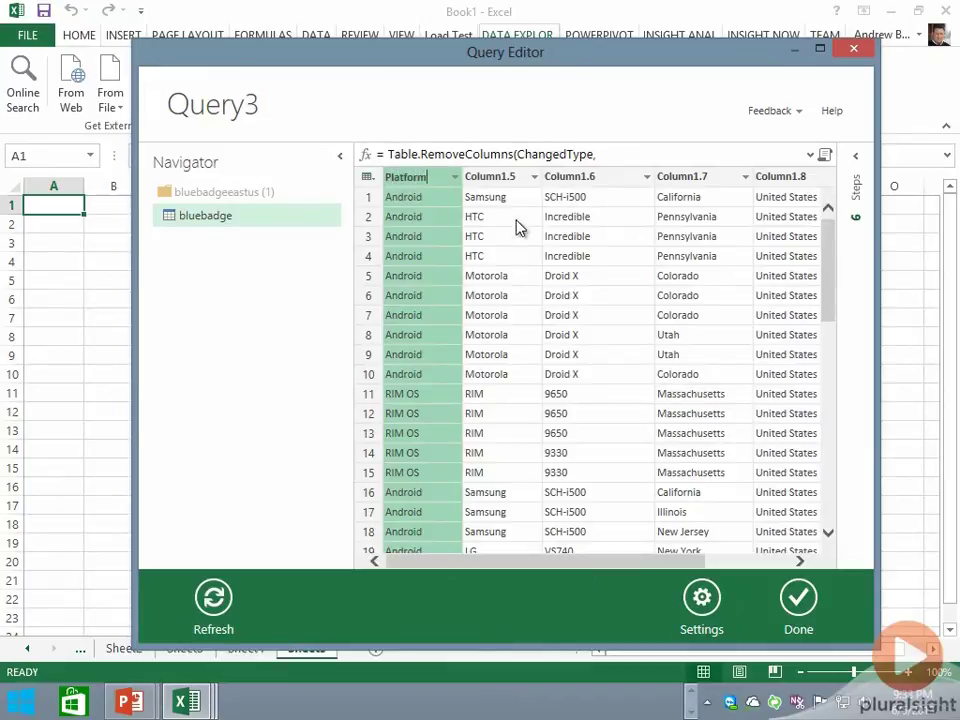
click(500, 178)
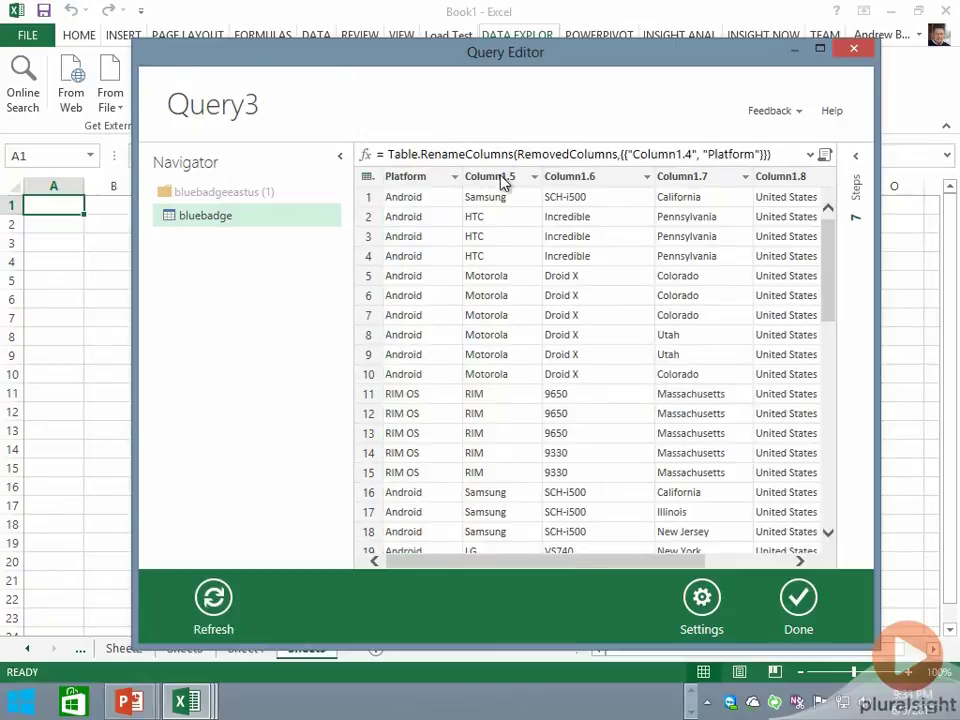
double_click(500, 177)
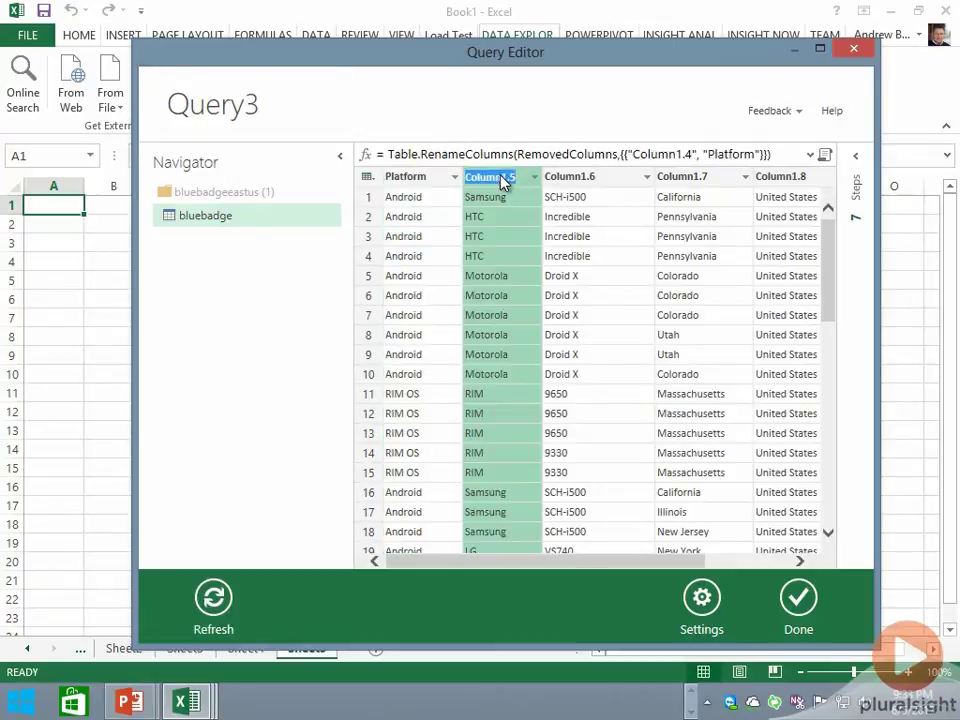
text(Make)
key(Return)
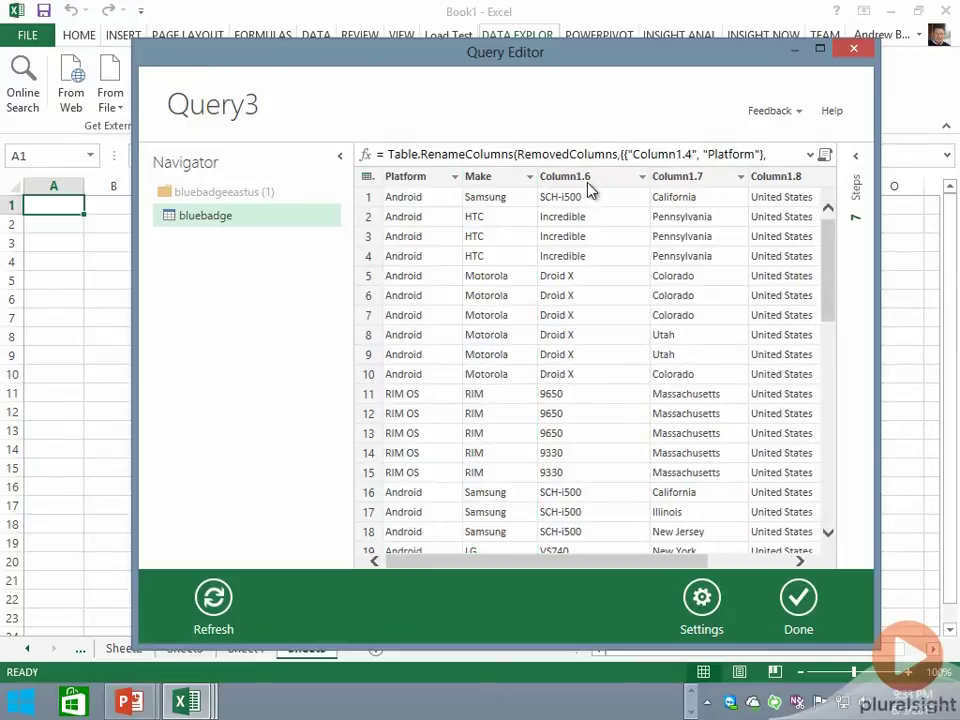
Step: Rename Column1.6 as Model and Column1.7 as State in the query
double_click(585, 180)
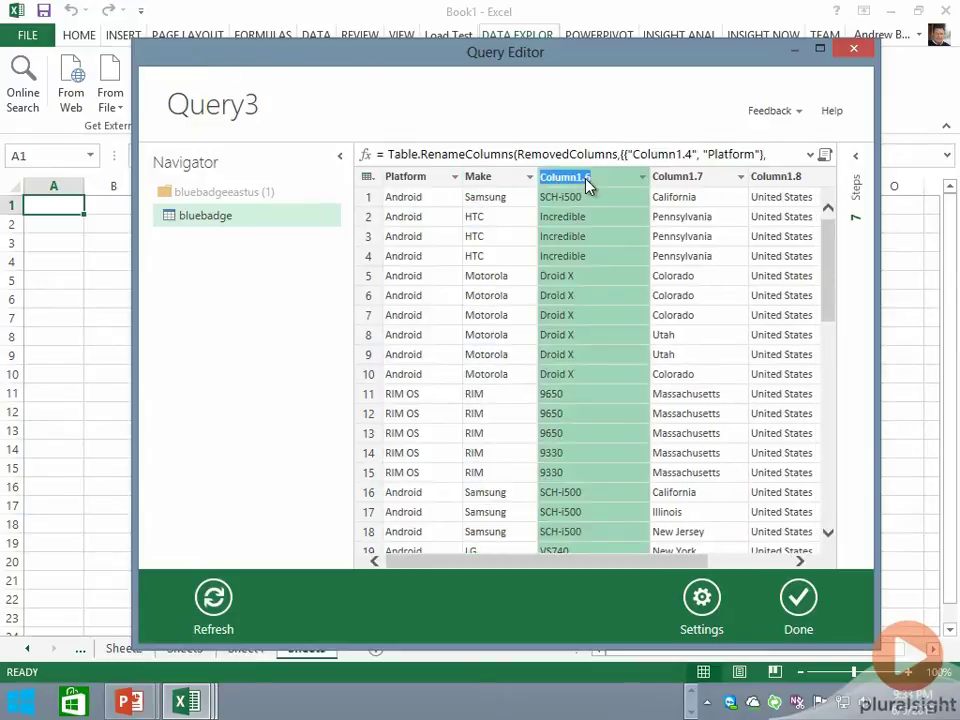
text(Model)
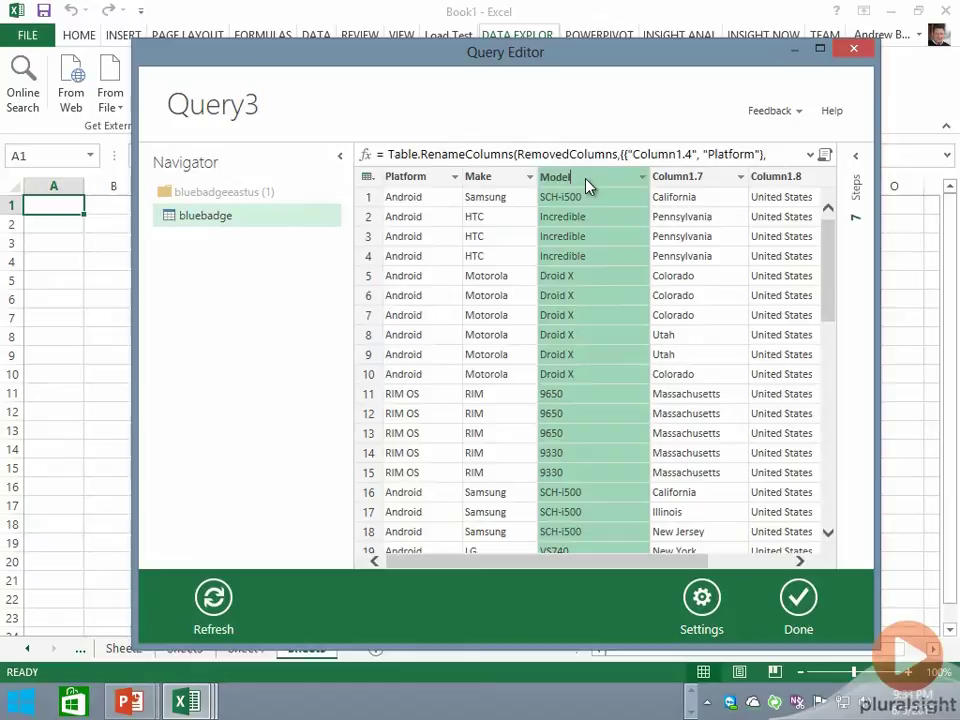
key(Return)
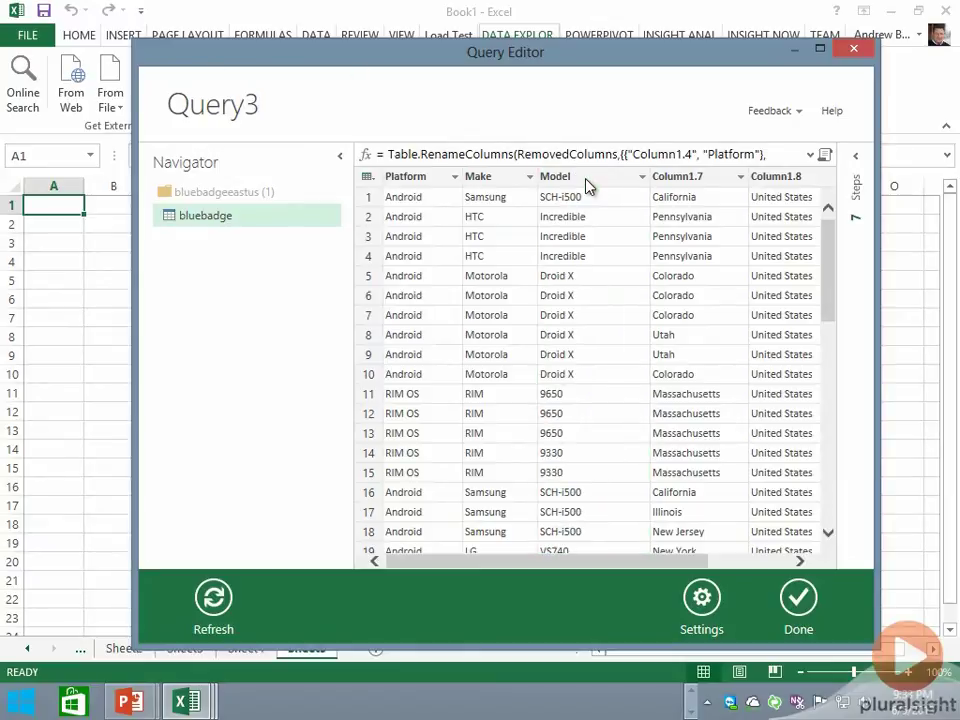
double_click(705, 180)
text(State)
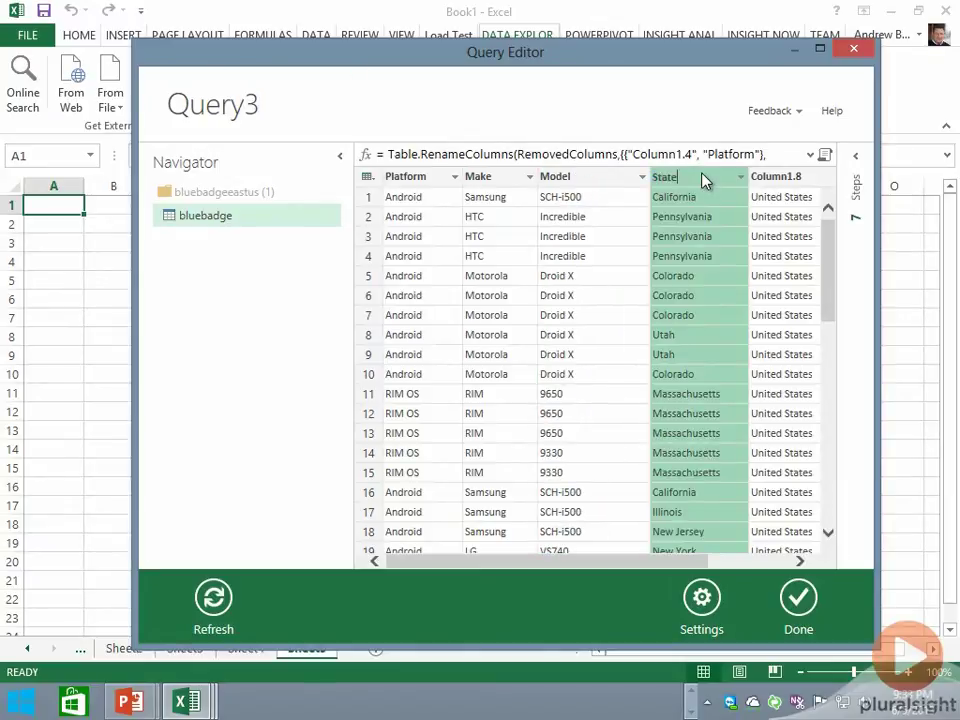
key(Return)
Step: Rename Column1.8 as Country and Column1.9 as QuerySwellTime in the query
double_click(776, 181)
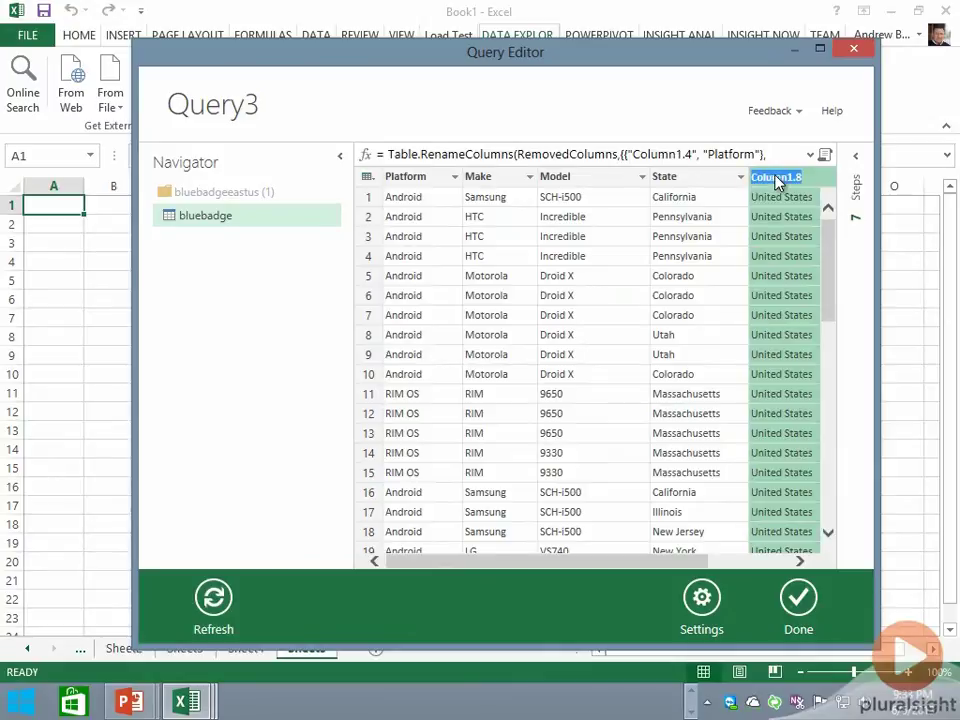
text(Country)
key(Return)
click(730, 562)
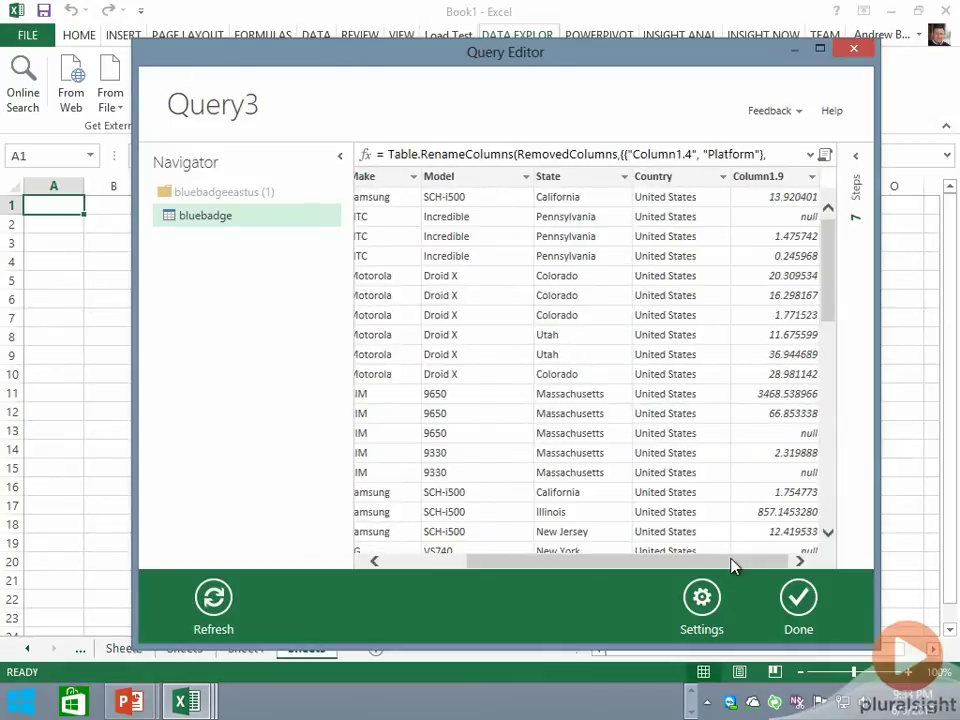
double_click(776, 178)
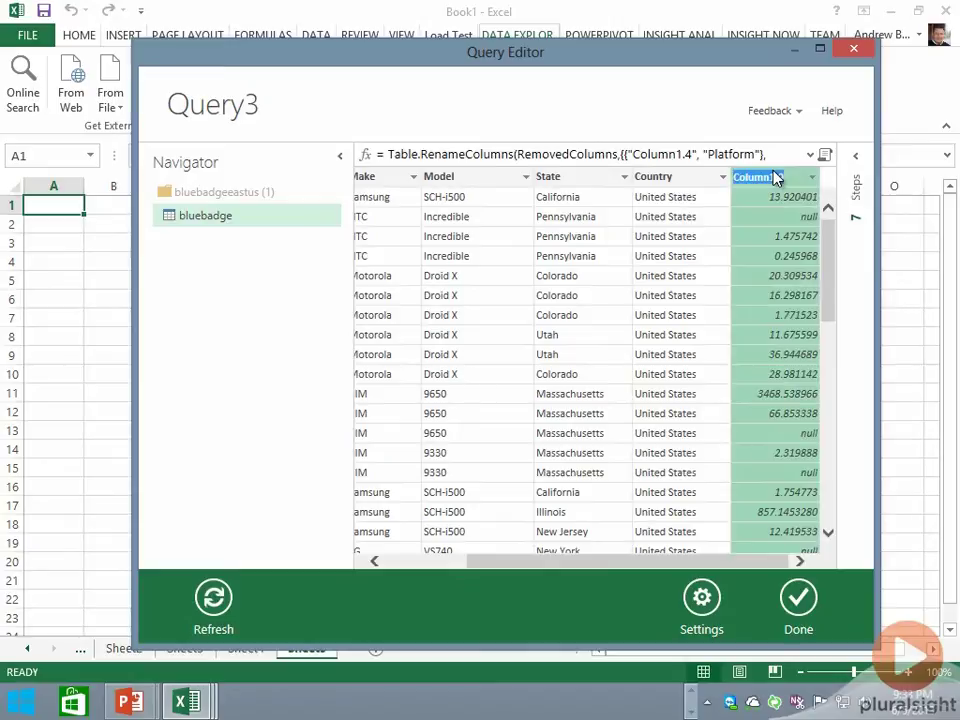
text(QuerySvcTim)
text(ellTime)
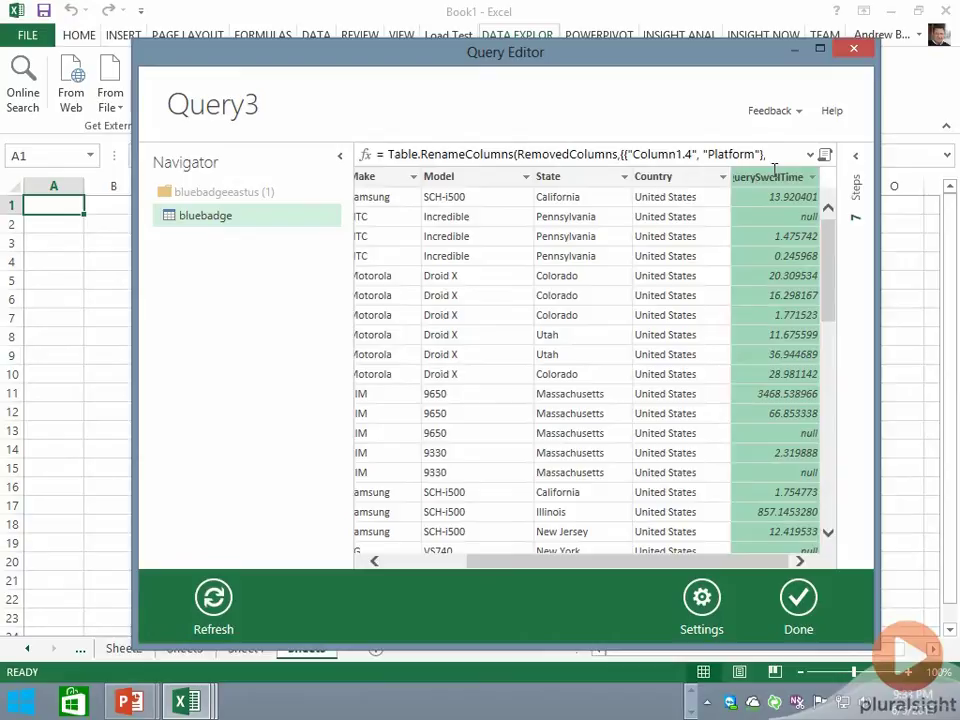
key(Return)
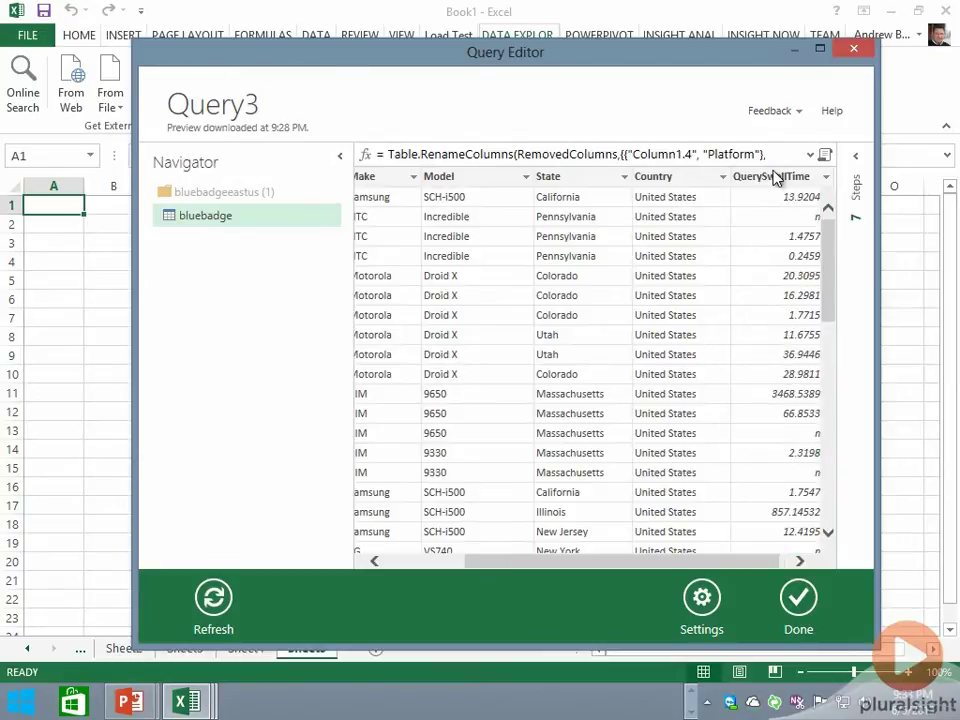
Step: Review the renamed columns, then finish the query and load its rows into a worksheet
click(401, 568)
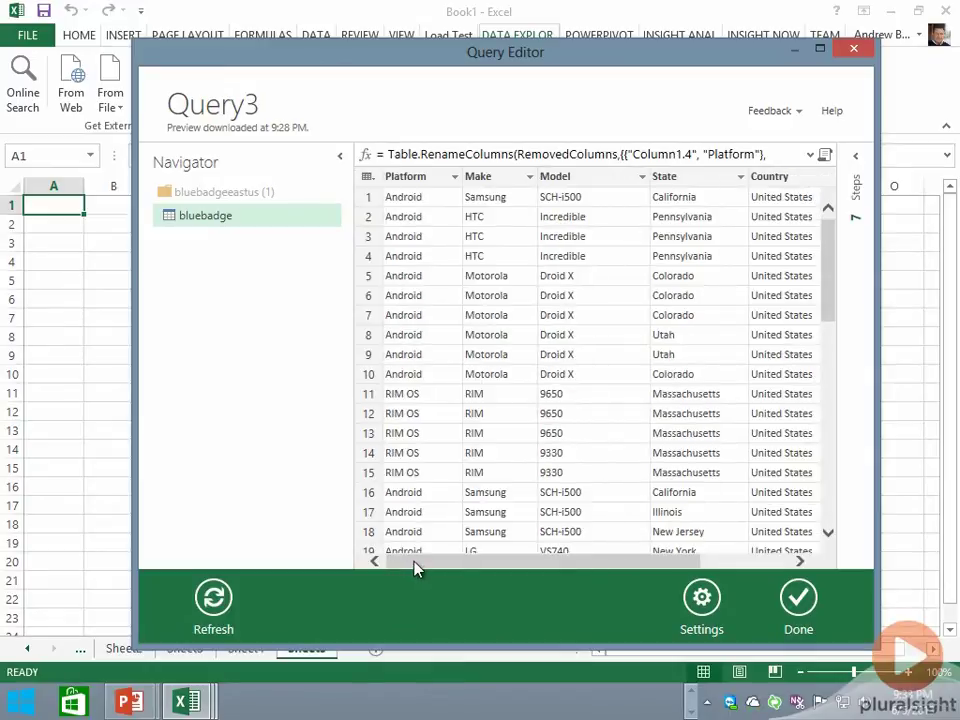
mouse_move(411, 568)
mouse_down()
mouse_move(543, 572)
mouse_move(523, 564)
mouse_move(405, 572)
mouse_up()
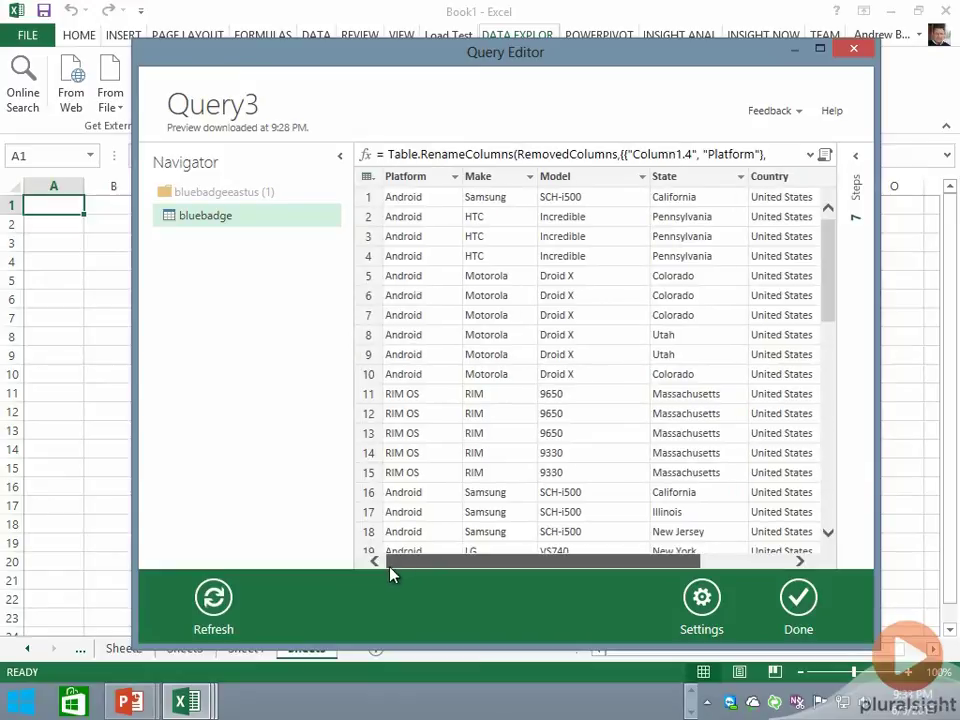
click(797, 603)
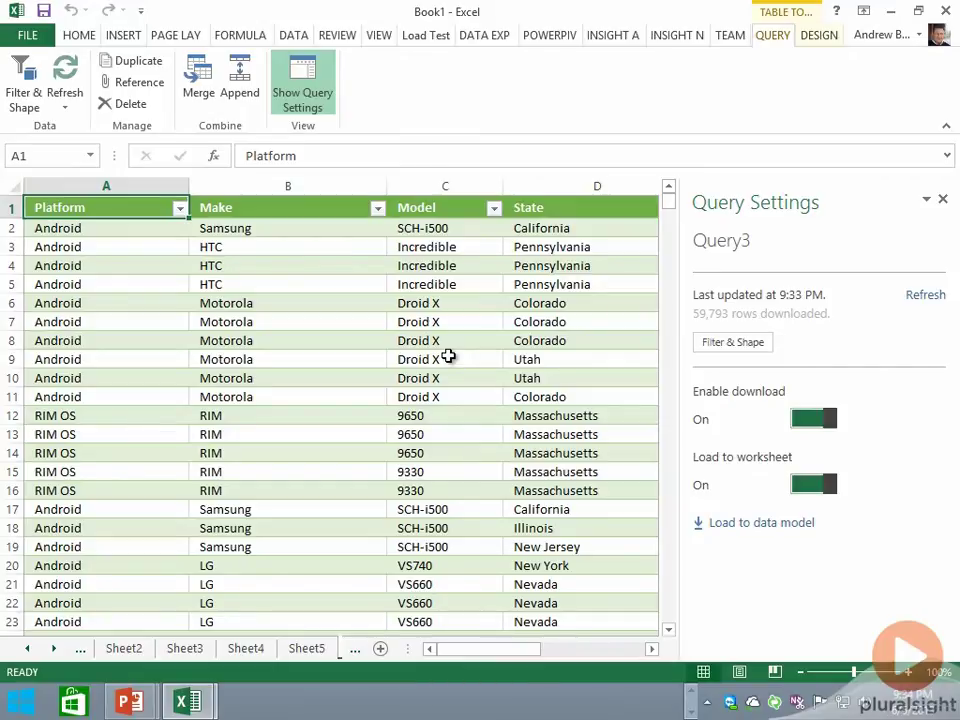
Step: Insert a Power View report from the loaded query table and check it against the source data on Sheet6
click(484, 35)
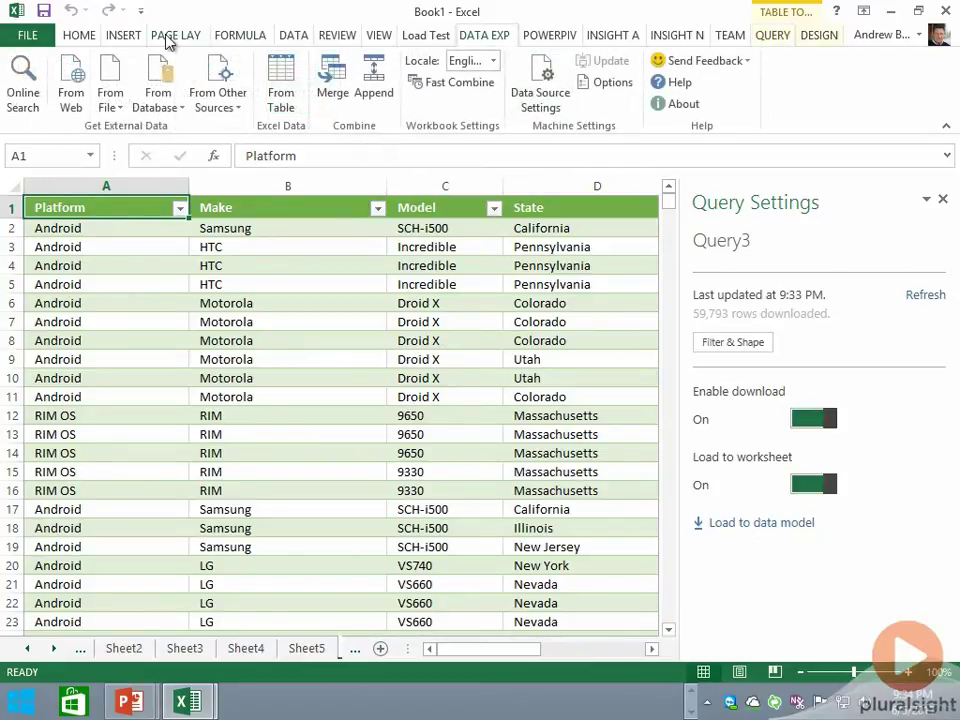
click(131, 38)
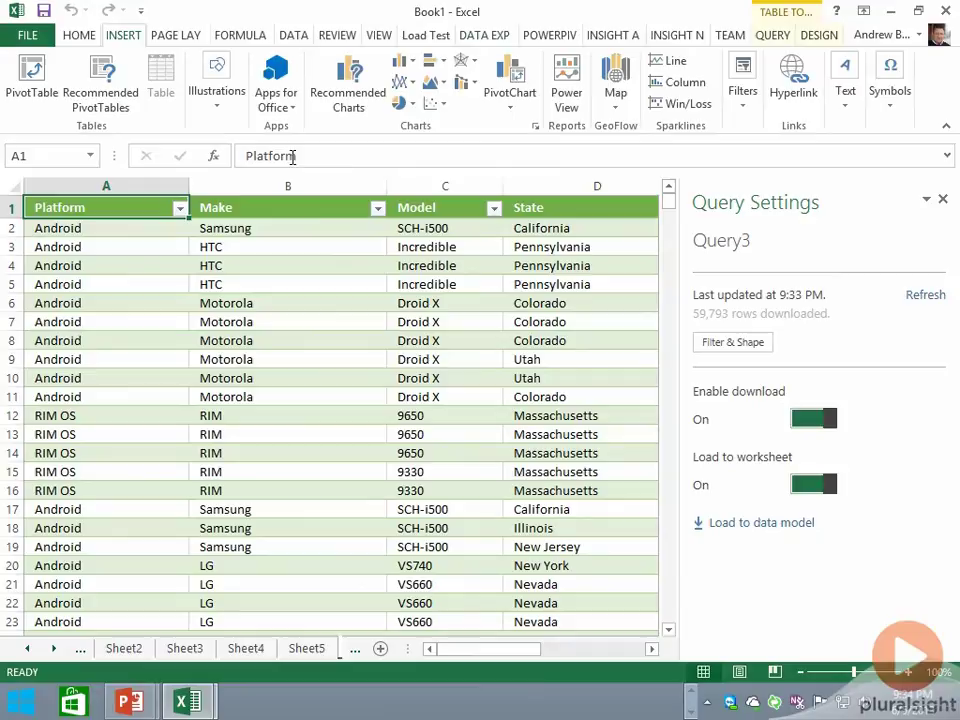
click(572, 100)
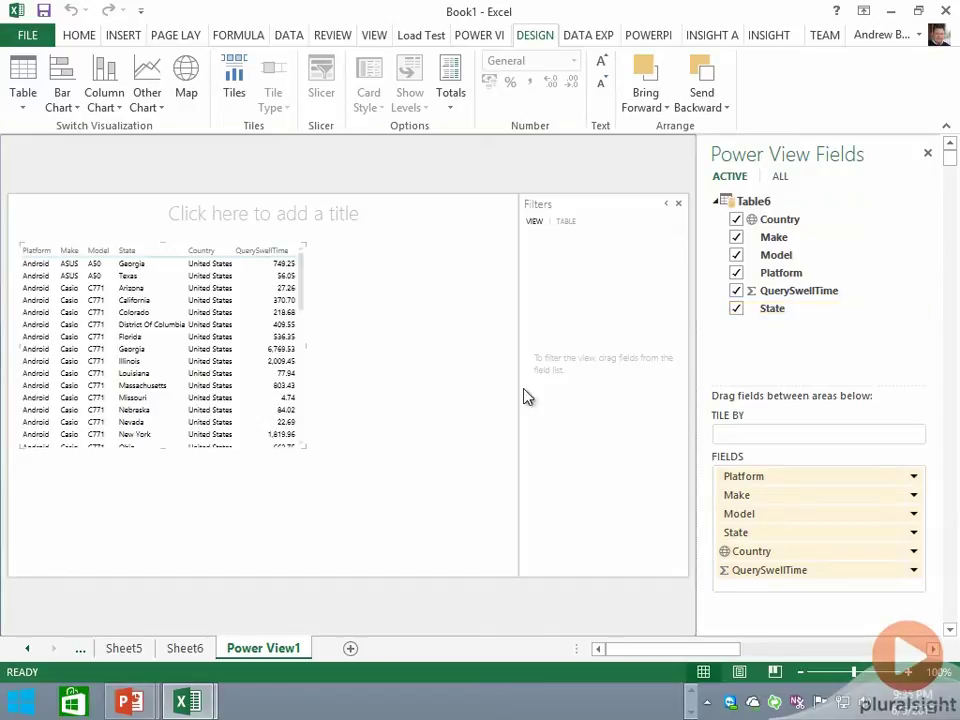
click(187, 651)
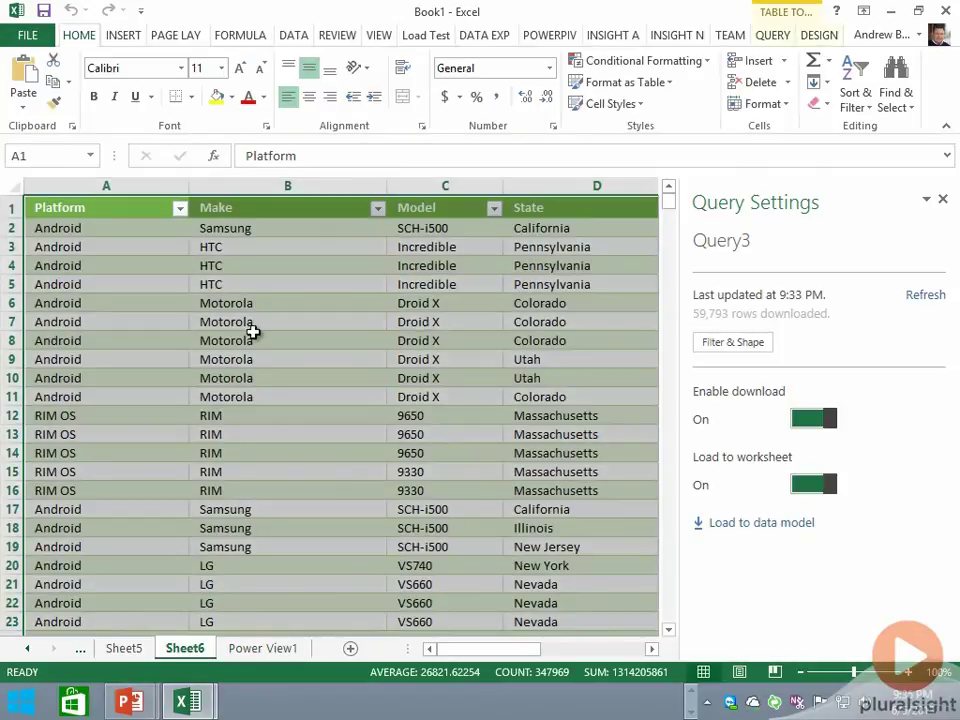
click(280, 652)
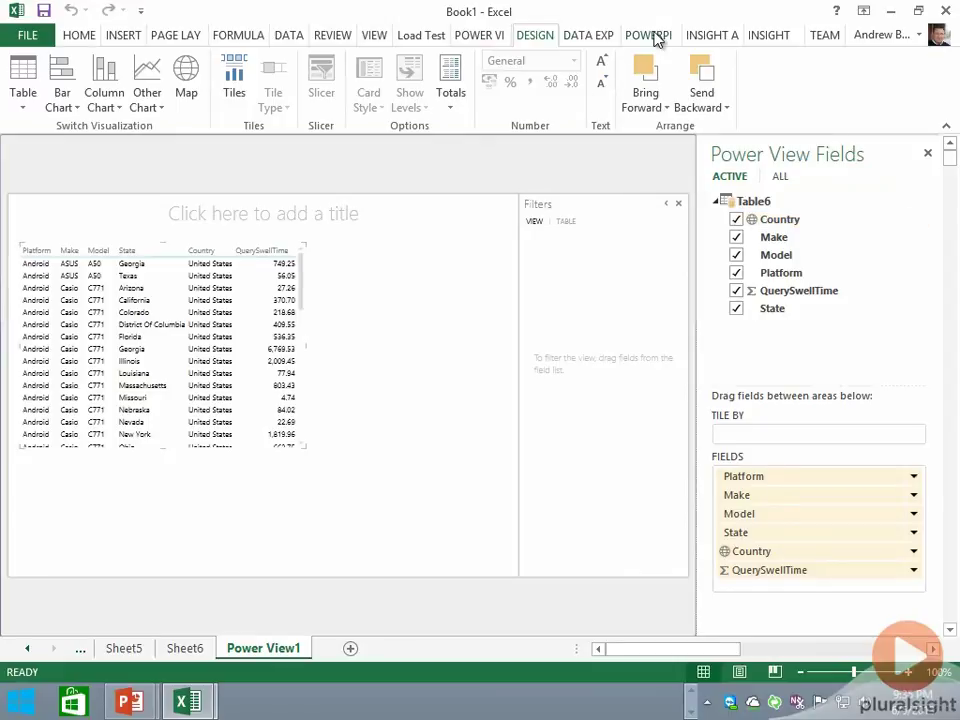
Step: Open the PowerPivot data model and rename the QuerySwellTime column of Table6 as QueryDwellTime
click(655, 36)
click(36, 86)
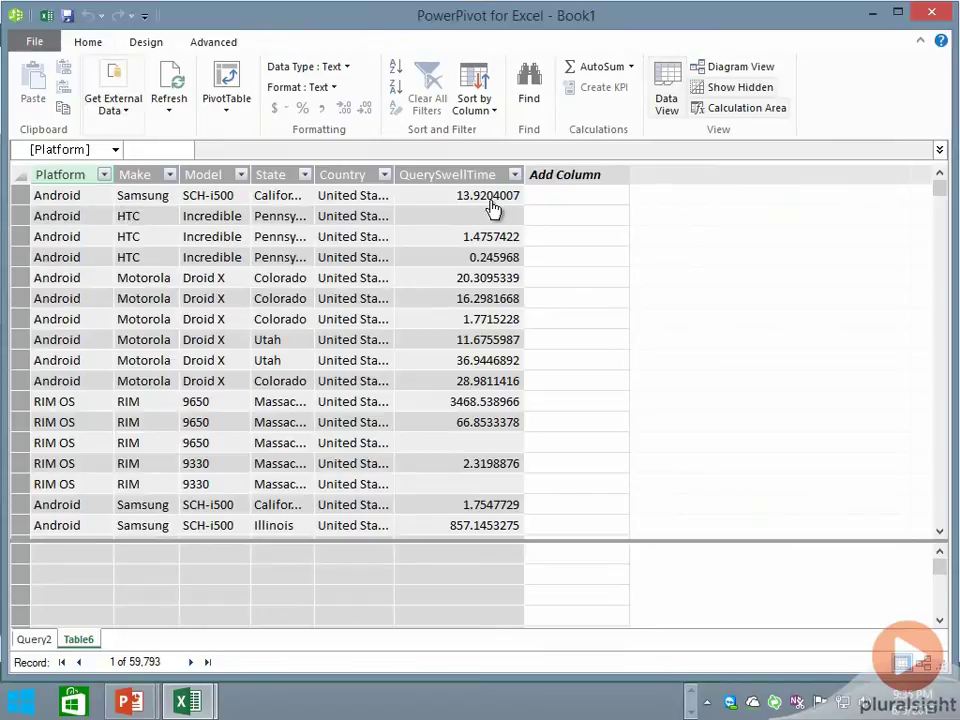
double_click(439, 173)
text(QueryDwellTime)
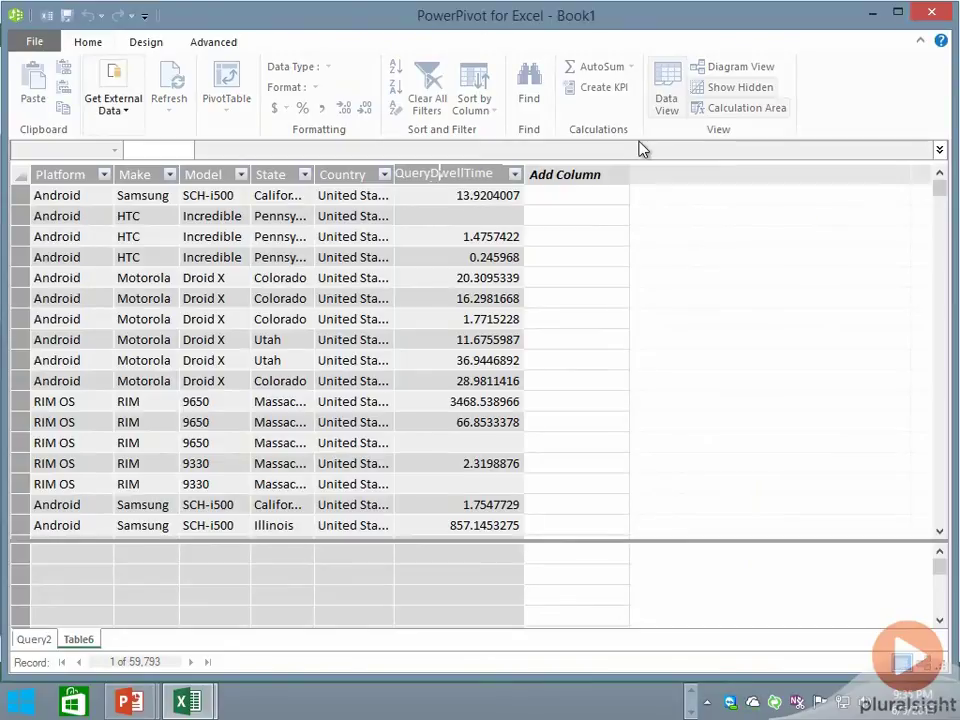
key(Return)
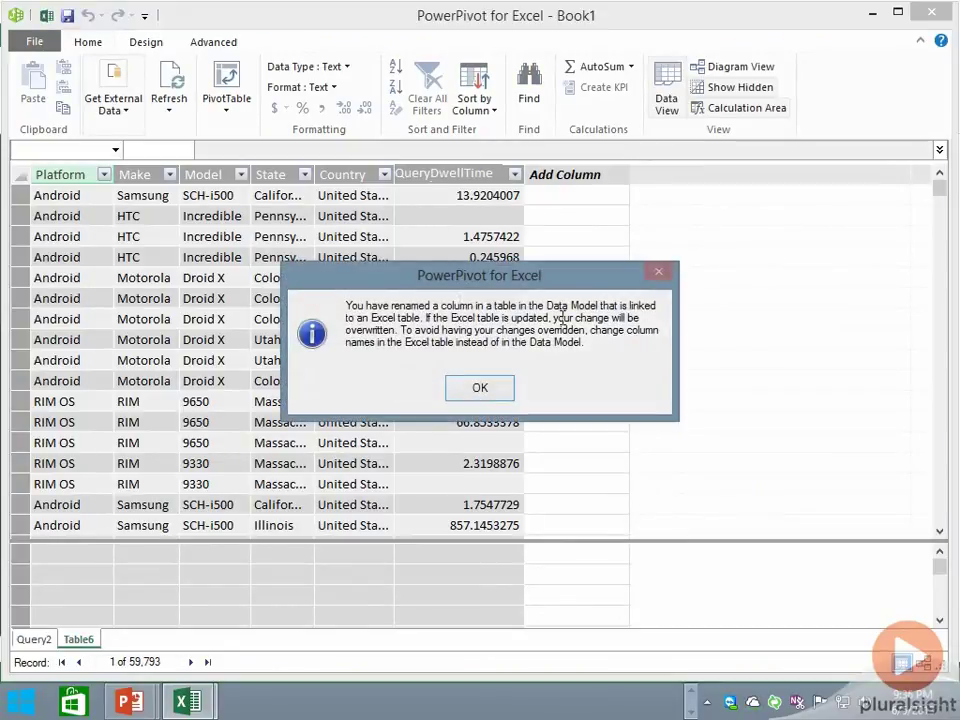
click(480, 388)
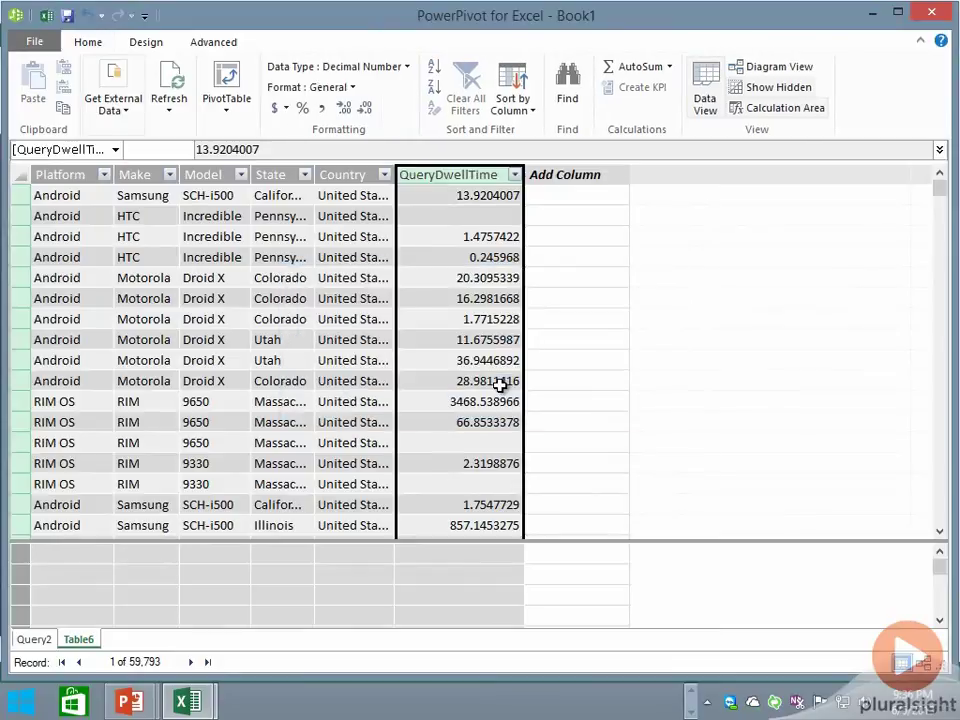
Step: Switch back to the Excel workbook, apply the data model change to the Power View report and expand Table6's fields
key(alt+Tab)
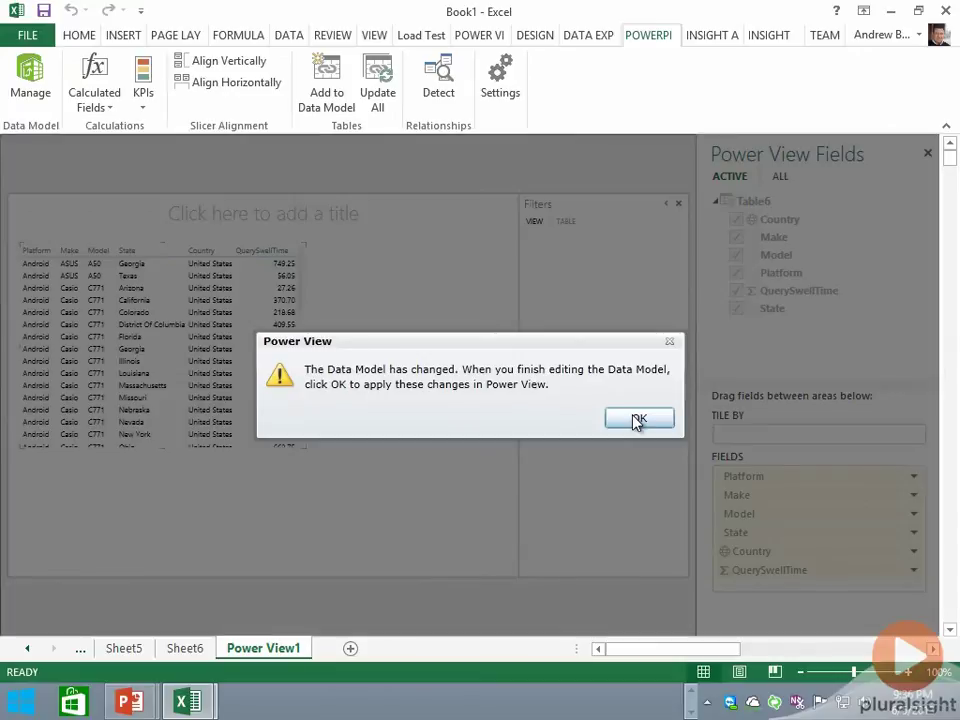
click(636, 420)
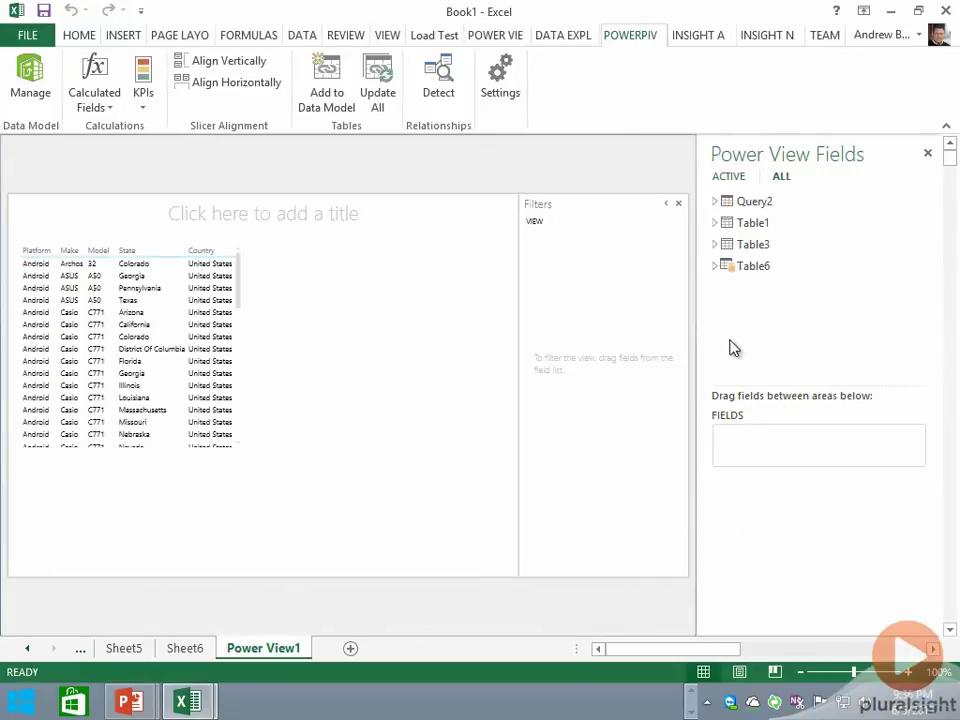
click(716, 266)
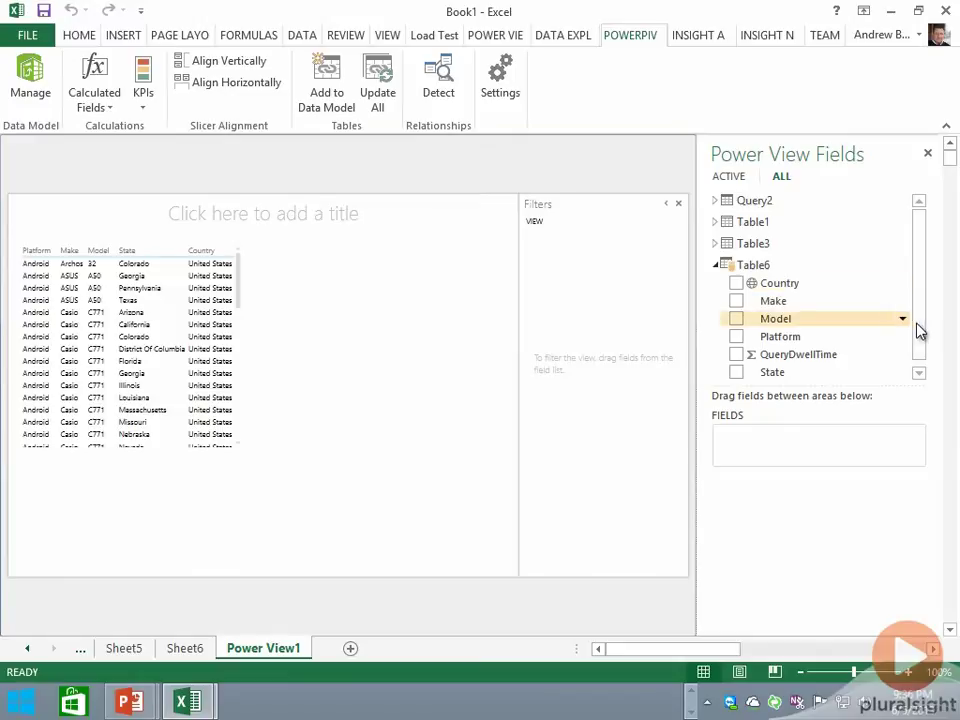
scroll(915, 330, down, 1)
Step: Add QueryDwellTime to the report table and place it directly before Country in the field order
click(130, 340)
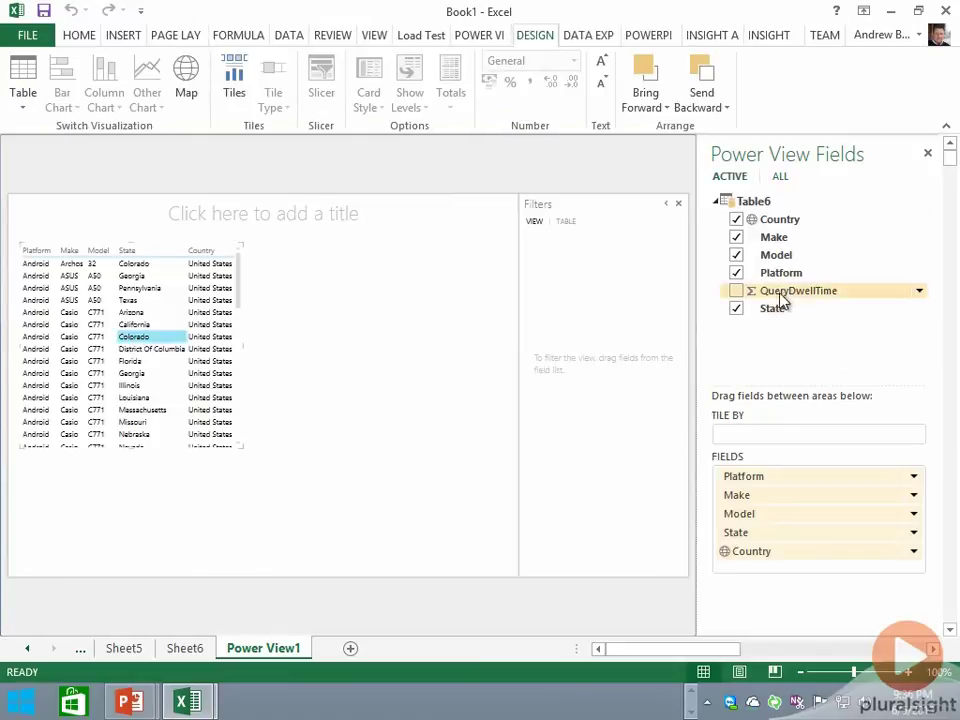
click(737, 291)
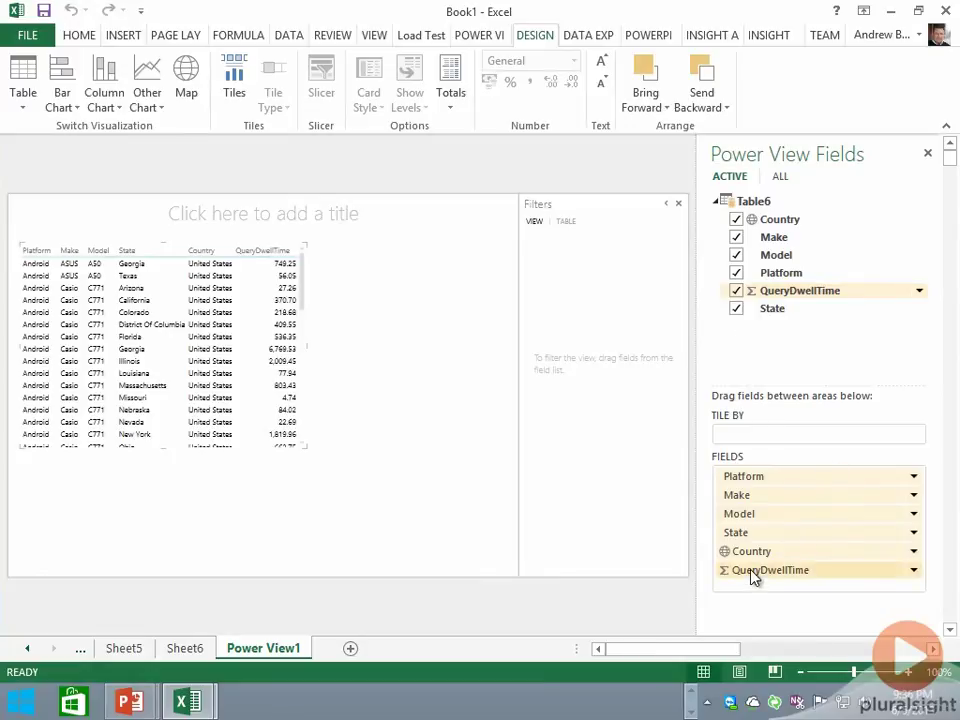
mouse_move(752, 574)
mouse_down()
mouse_move(756, 553)
mouse_move(770, 566)
mouse_up()
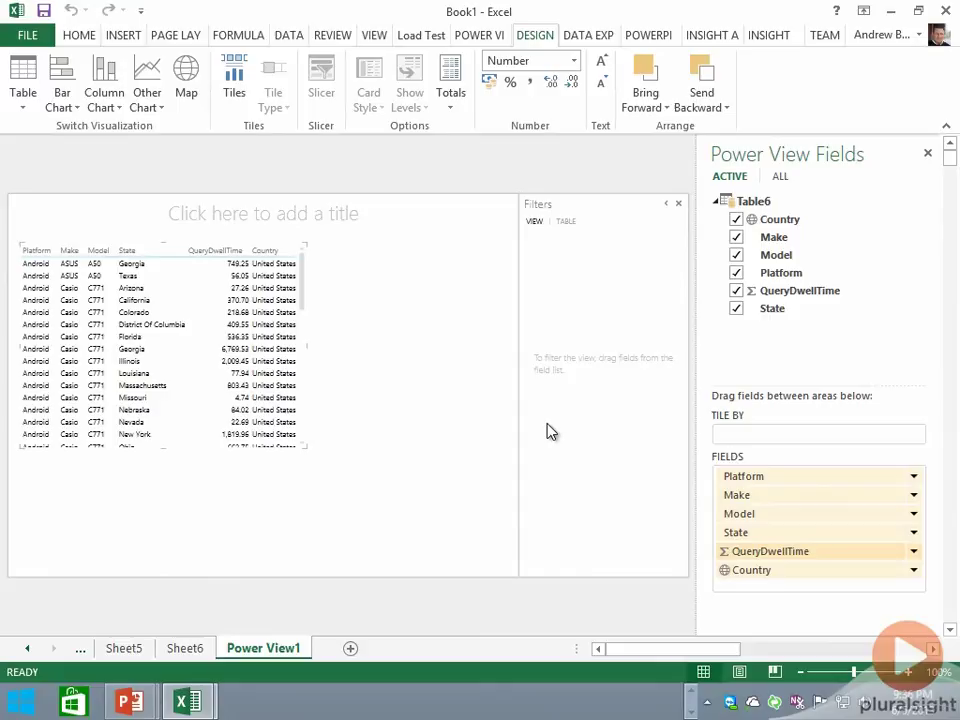
Step: Close the report's Filters area and remove the Model, Make, Country and State fields from the table
click(678, 204)
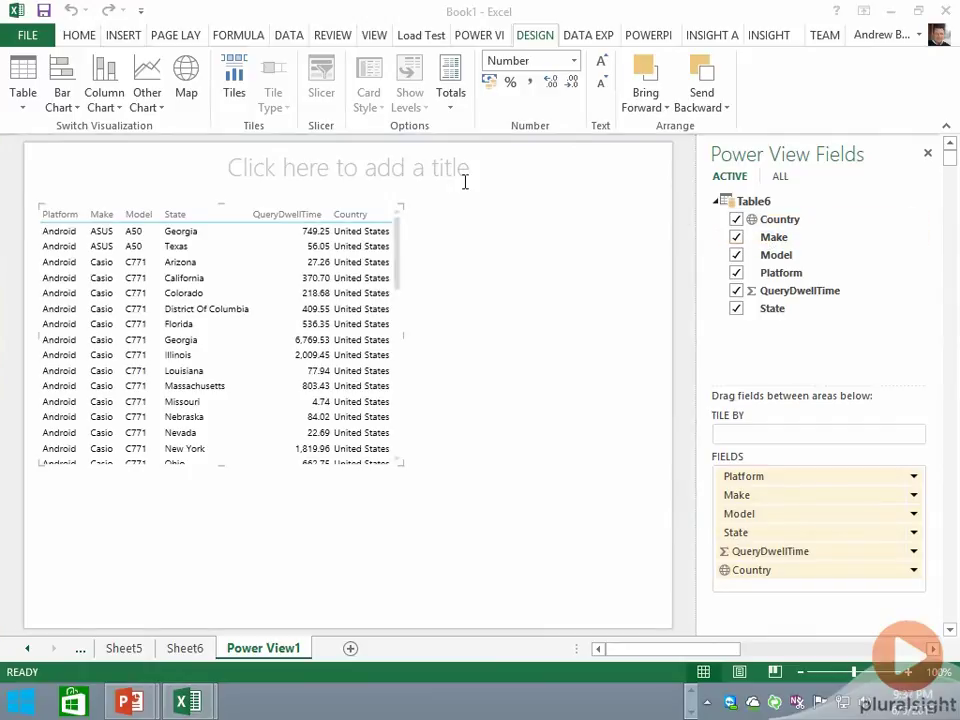
click(736, 256)
click(736, 238)
click(736, 220)
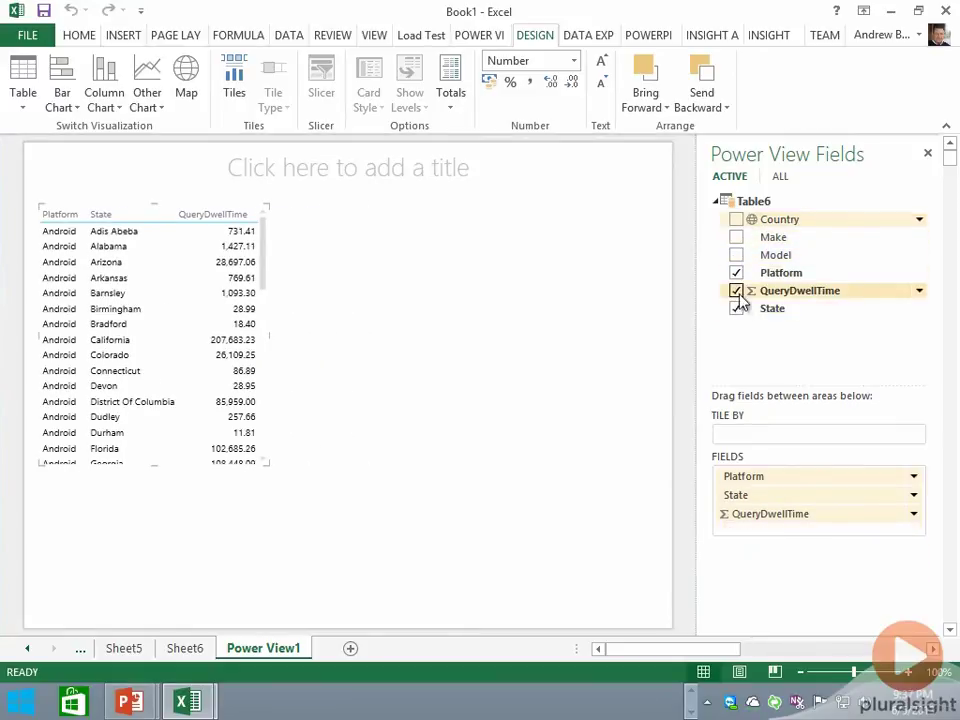
click(736, 308)
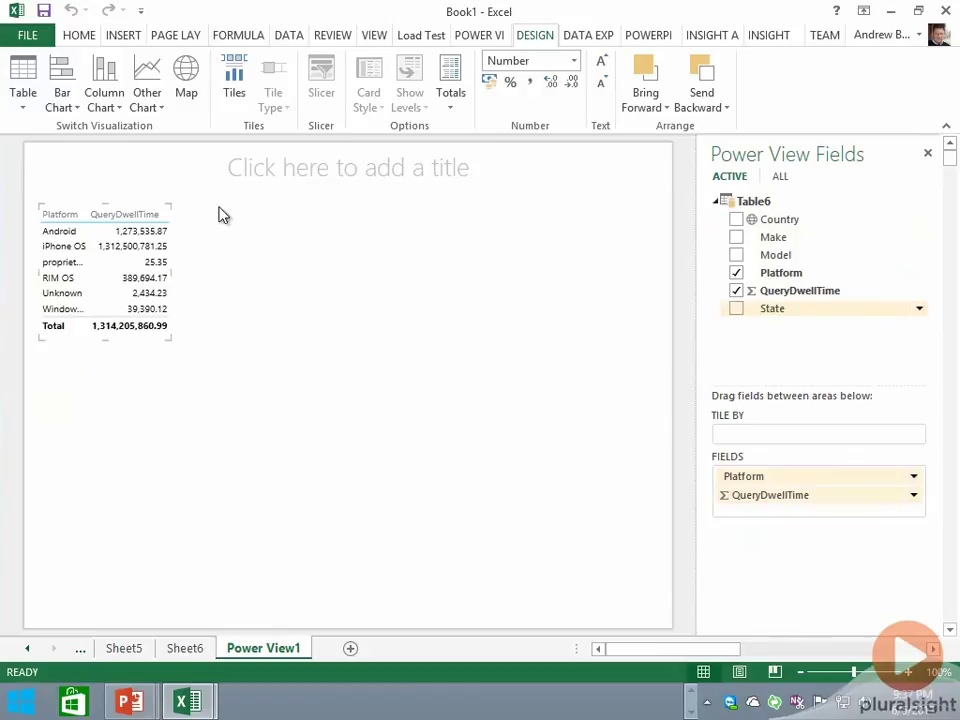
Step: Convert the platform table to a stacked column chart and enlarge it to show all platform labels
click(105, 102)
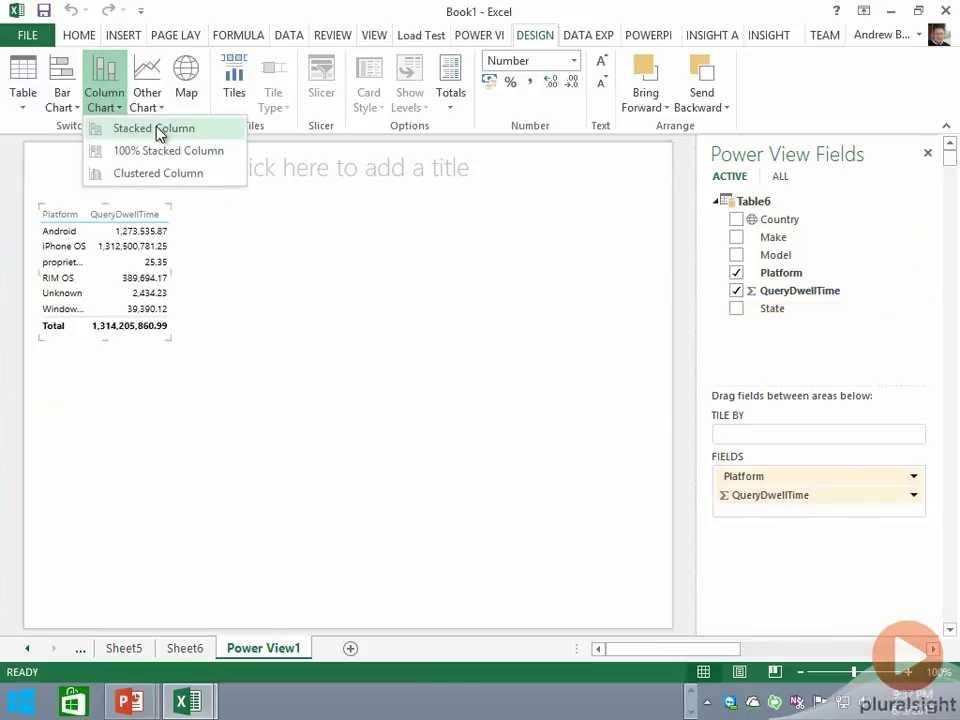
key(Escape)
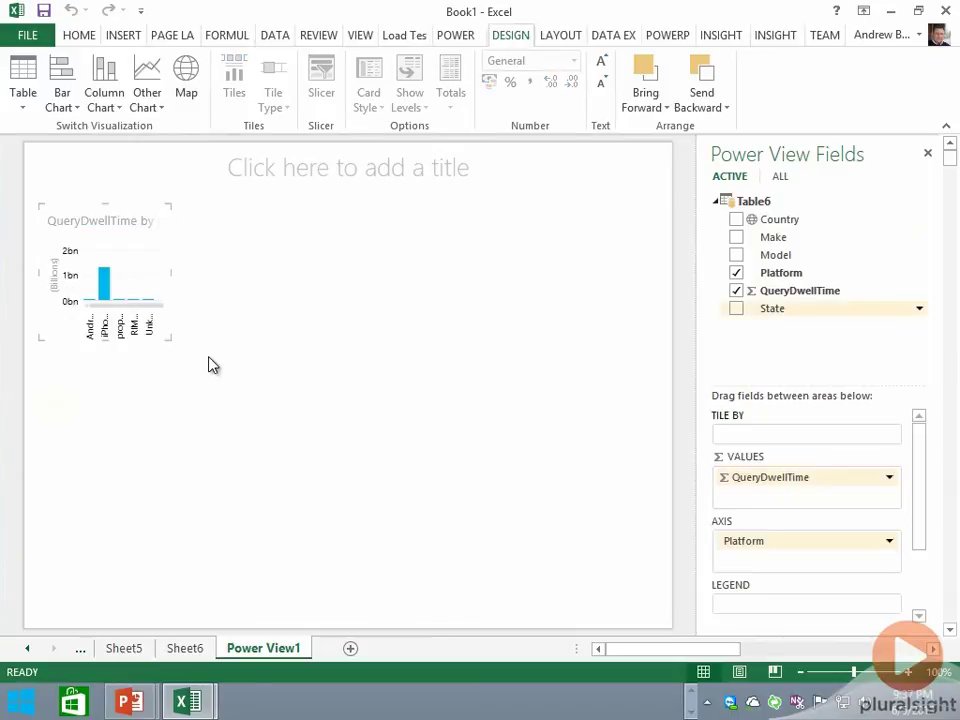
drag(167, 336, 431, 430)
Step: Title the report "HDInsight Data Gone Wild!"
click(326, 168)
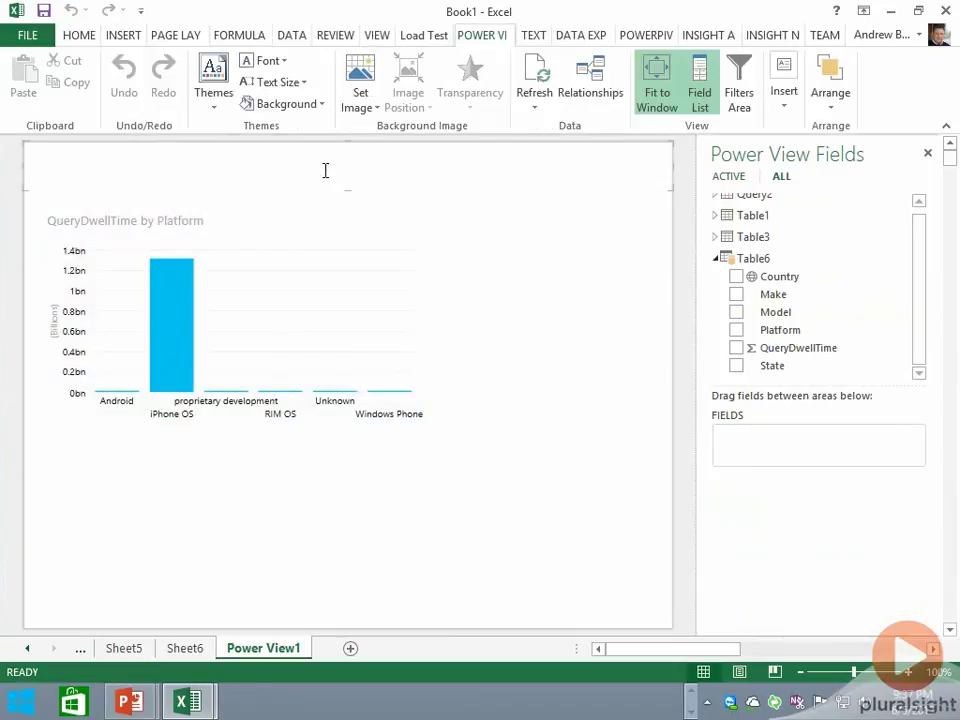
text(HDInsight )
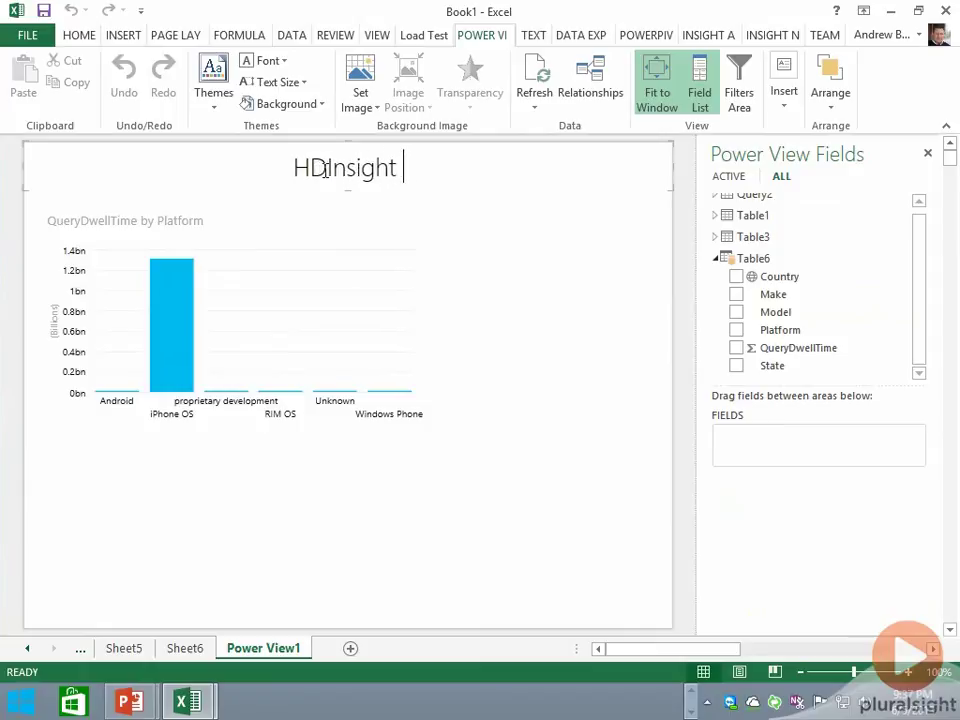
text(Data G)
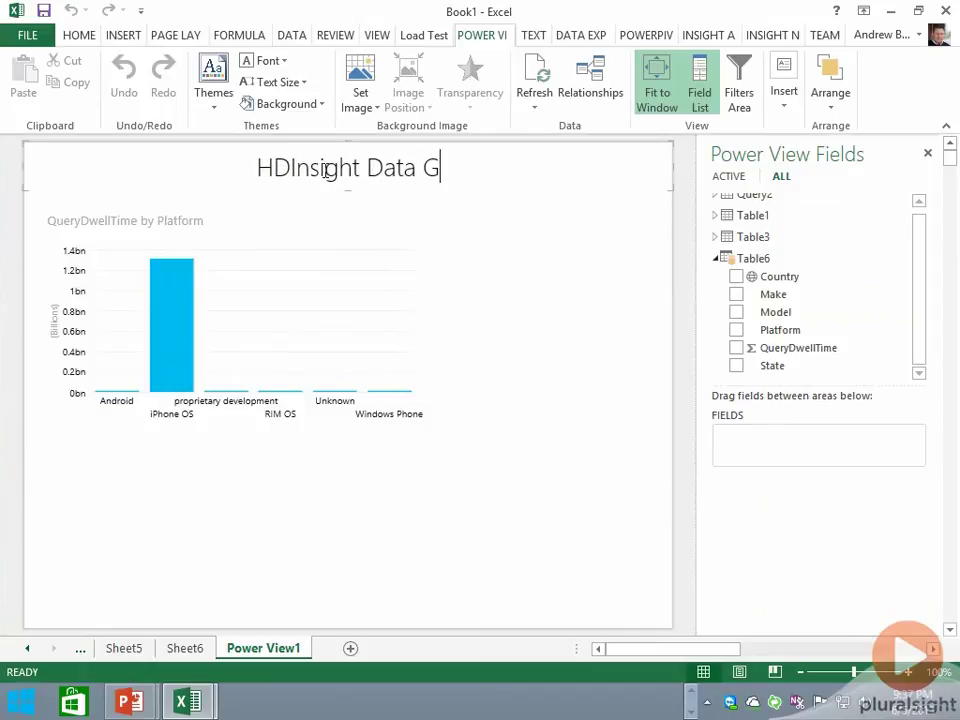
text(one Wild!)
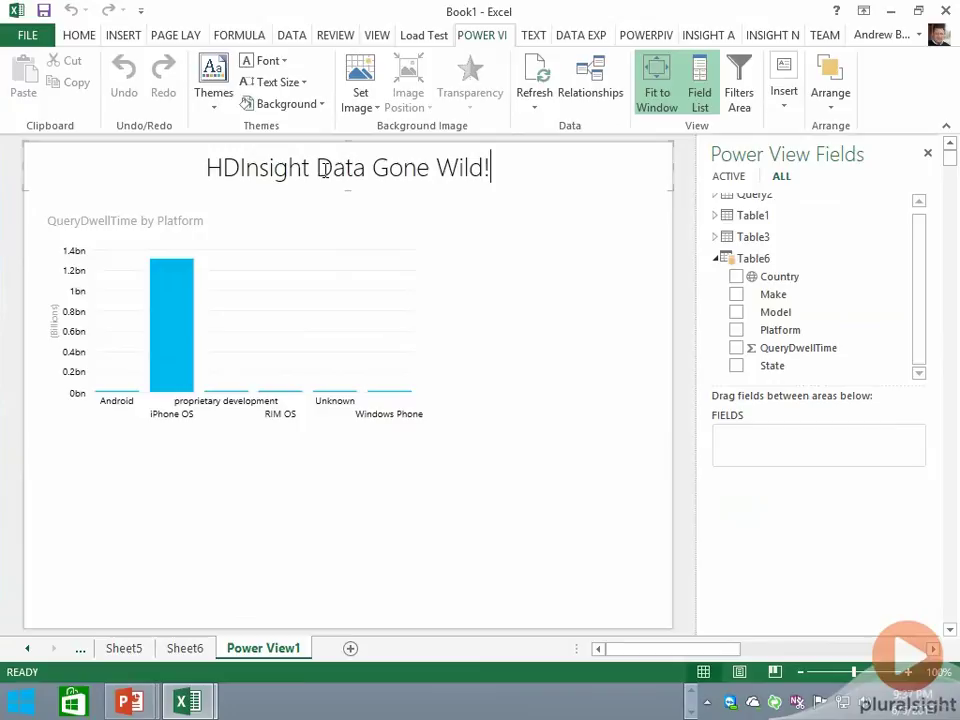
click(369, 489)
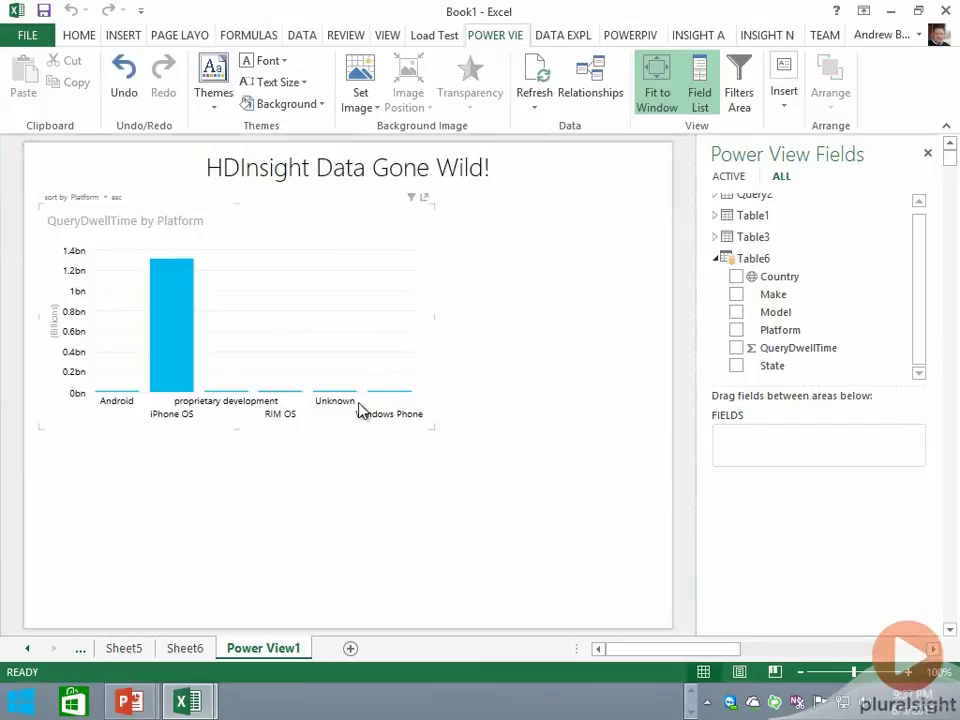
Step: Reduce the platform chart's height slightly from its lower edge and deselect it
click(239, 431)
drag(239, 431, 239, 405)
click(490, 501)
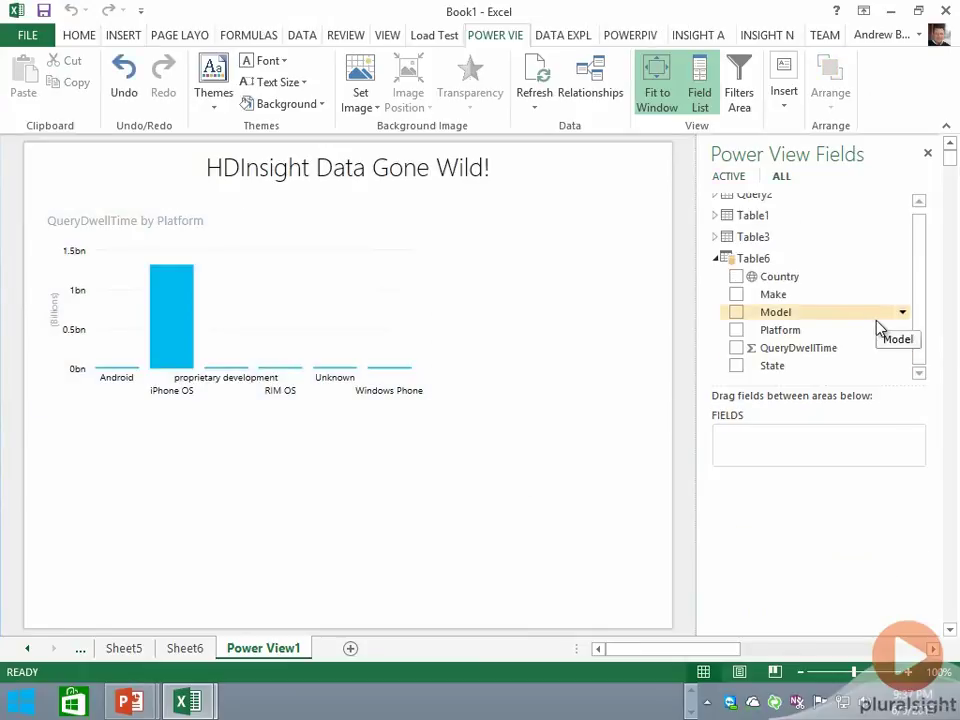
Step: Add a line chart of QueryDwellTime by Model, spanning nearly the full report width below the platform chart
click(736, 314)
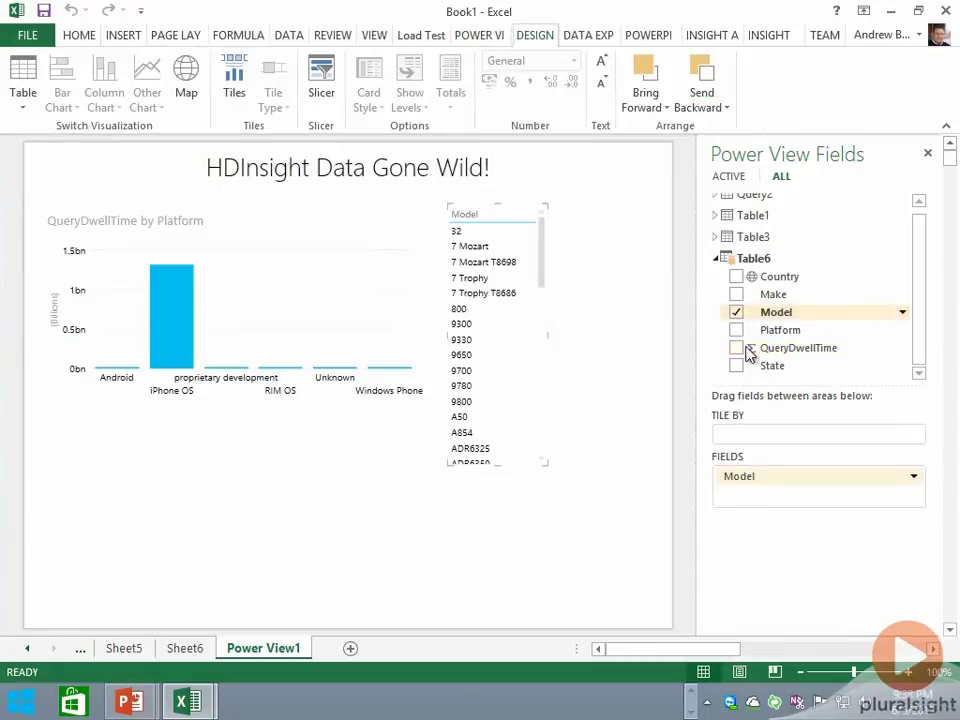
click(736, 349)
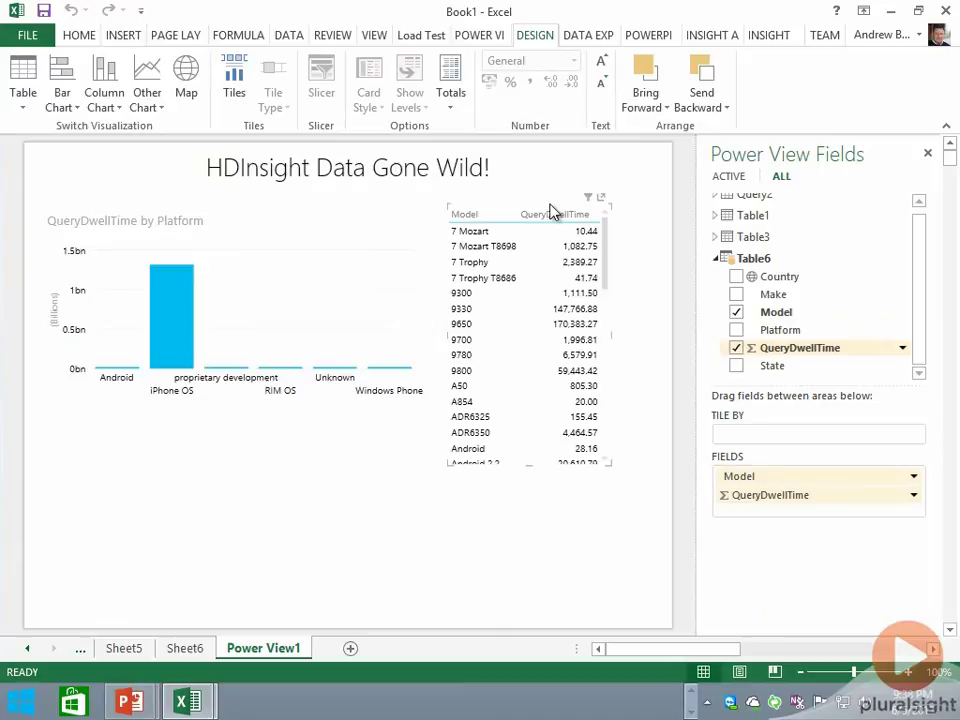
drag(553, 214, 197, 357)
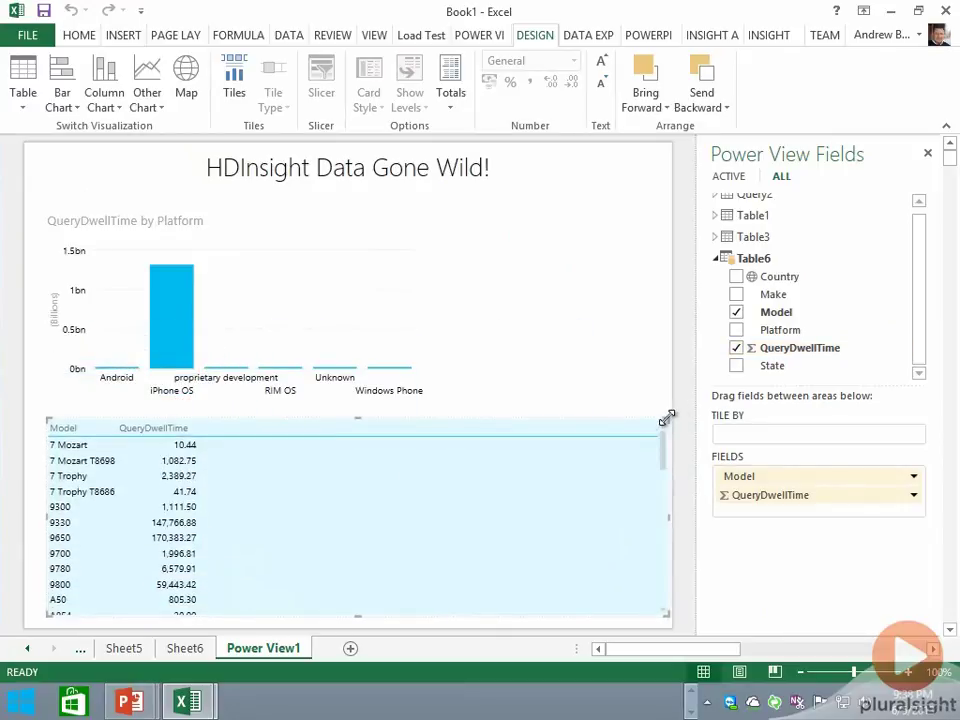
drag(667, 418, 646, 405)
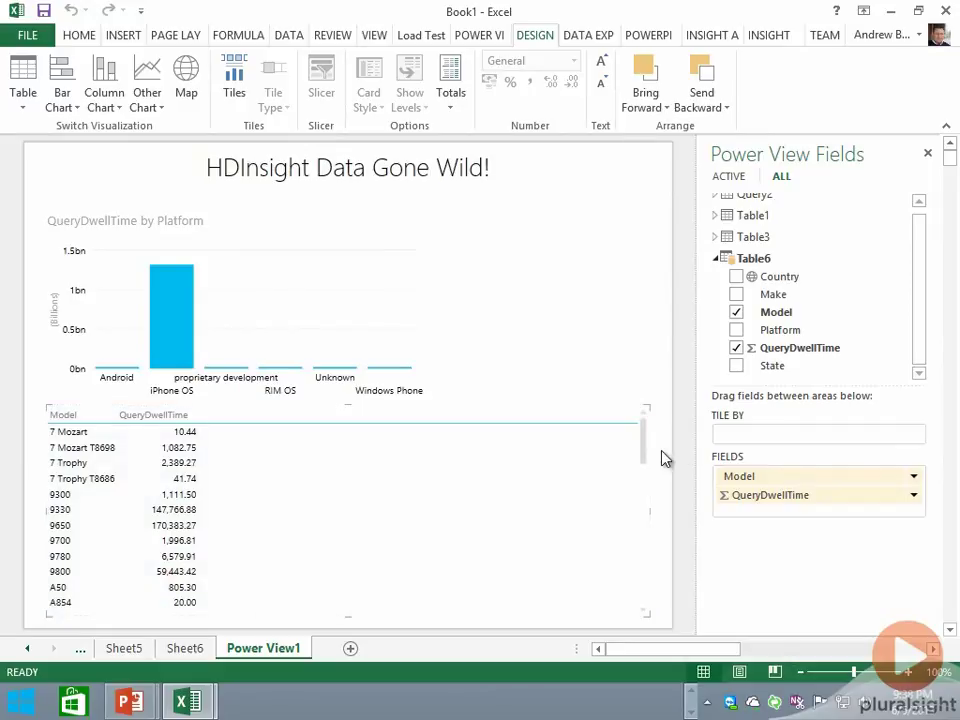
click(147, 95)
click(178, 127)
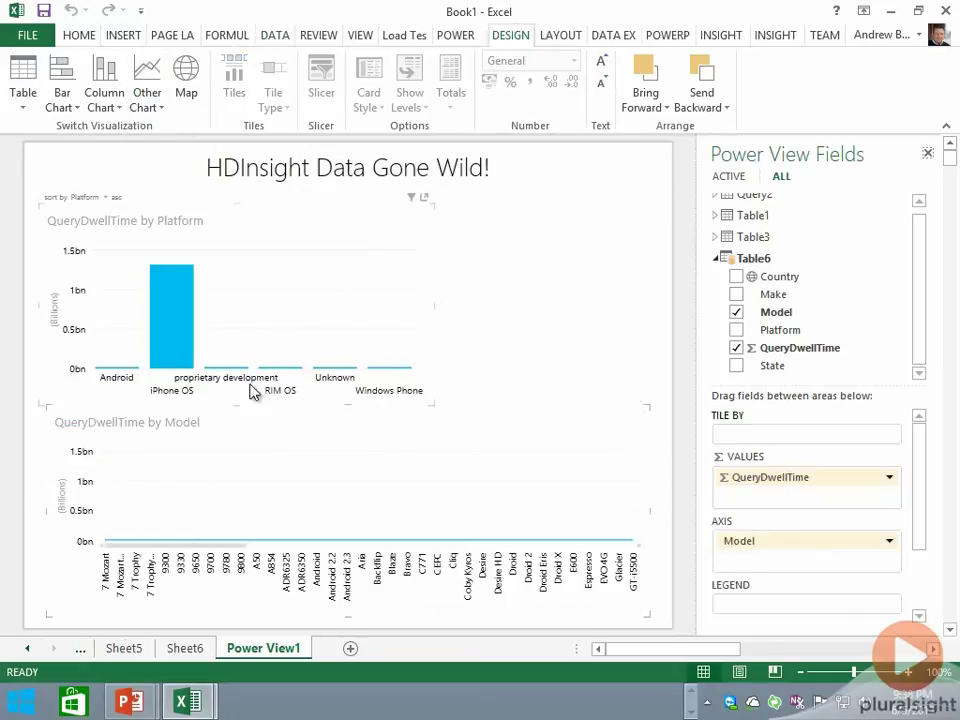
Step: Highlight the iPhone OS column to filter the model chart, clear it and highlight the Windows Phone column instead
click(402, 376)
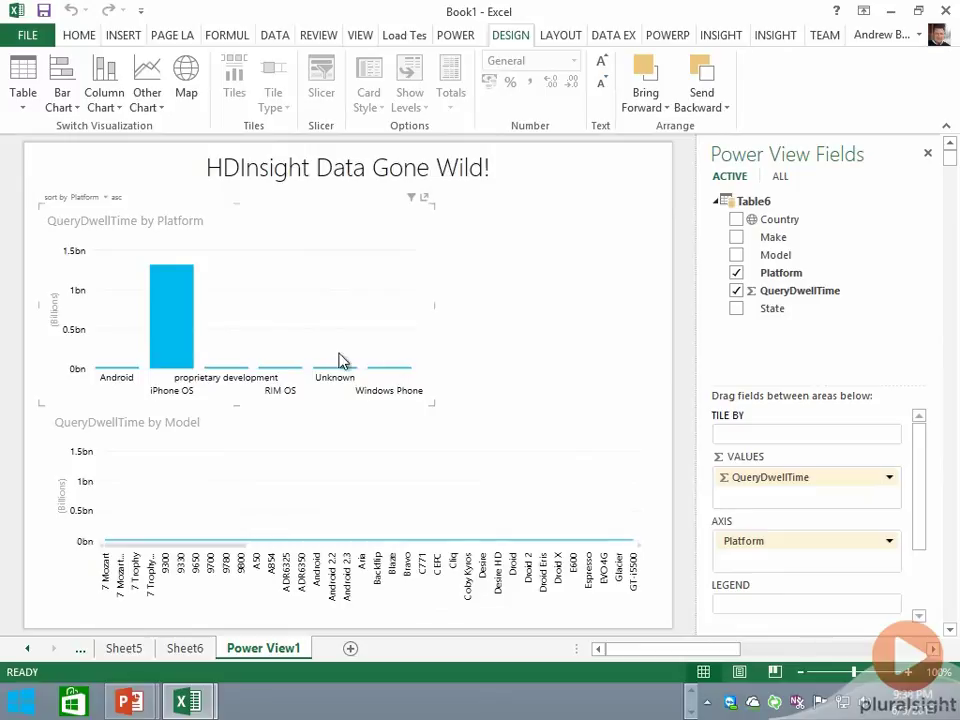
click(180, 330)
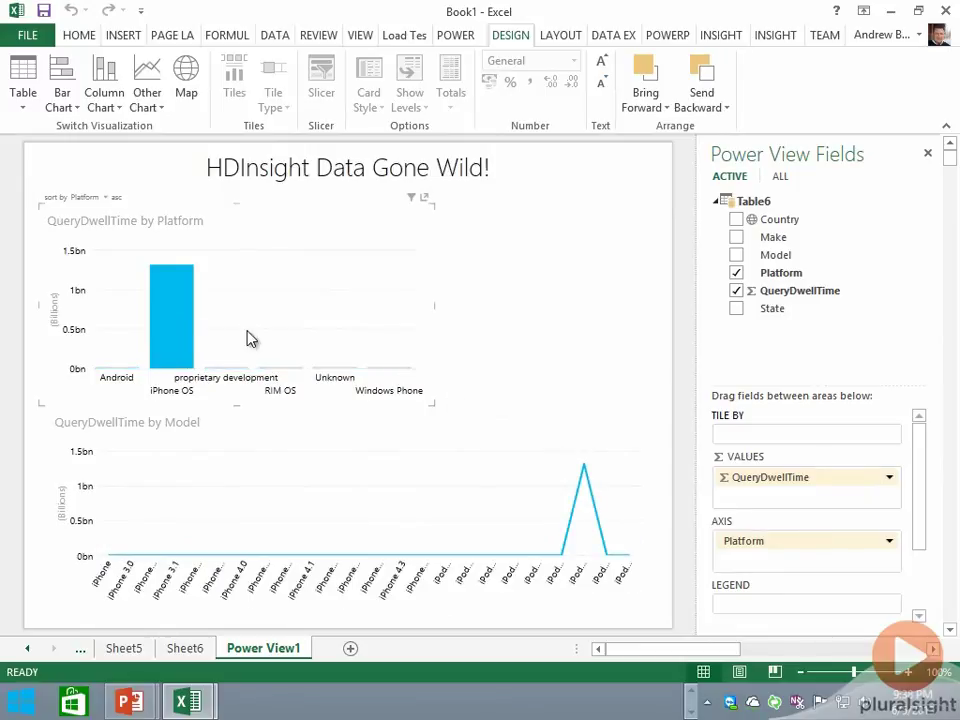
click(180, 336)
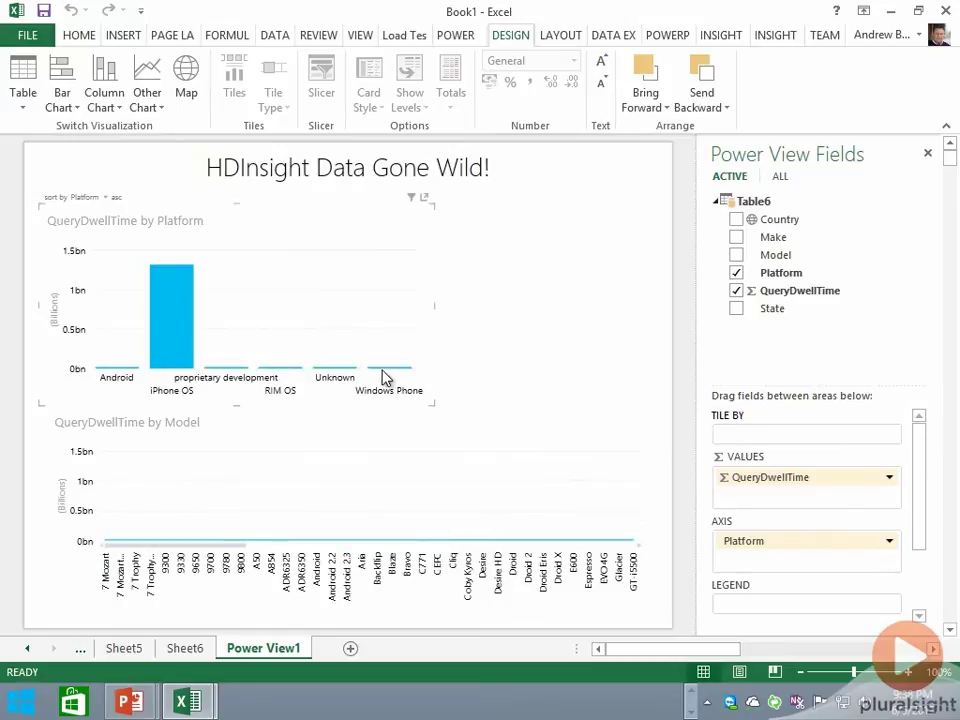
click(381, 370)
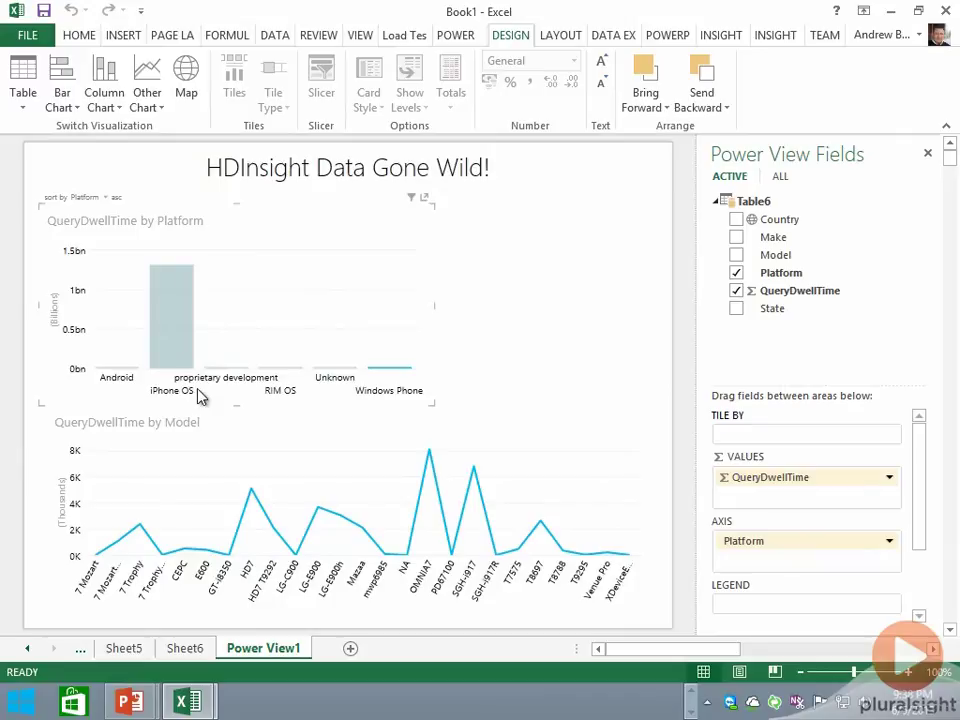
Step: Add a narrow Country slicer beside the platform chart and close the field list
click(510, 298)
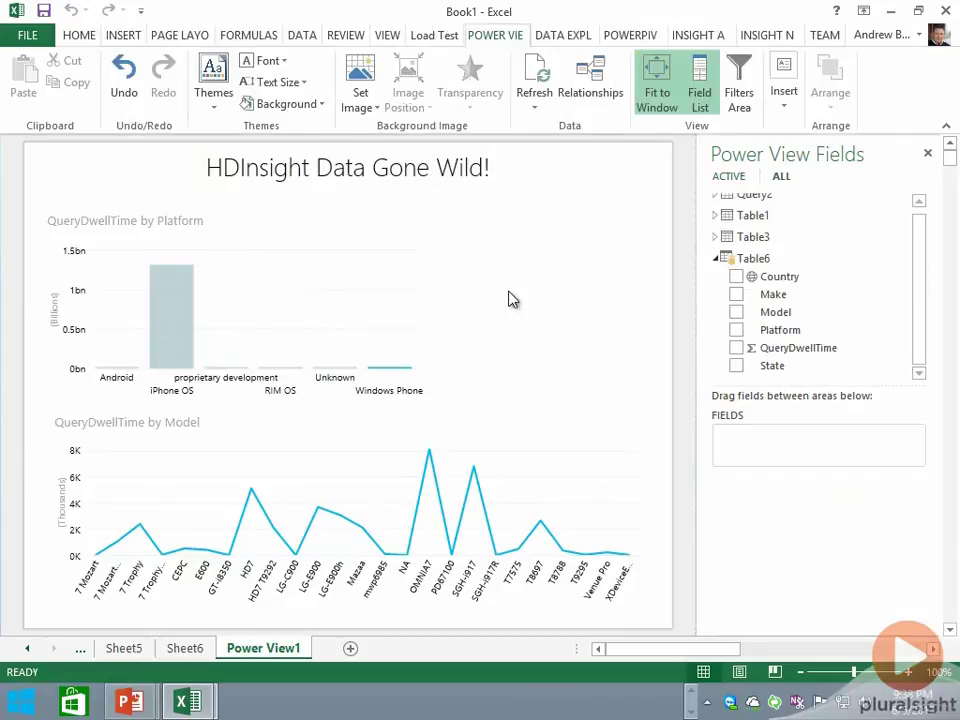
click(736, 278)
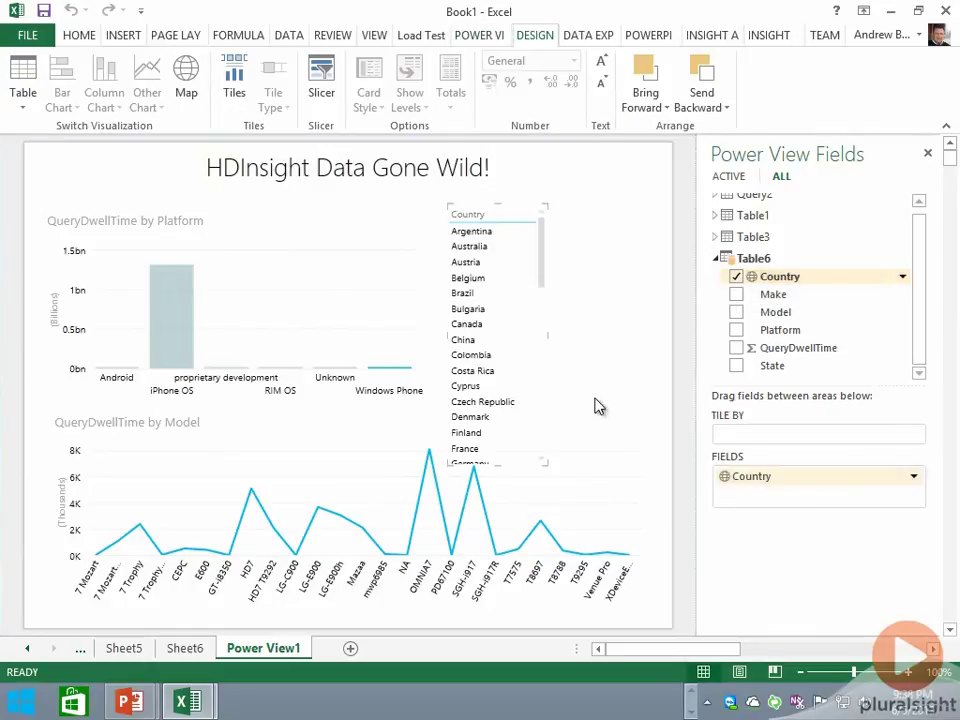
drag(543, 464, 659, 420)
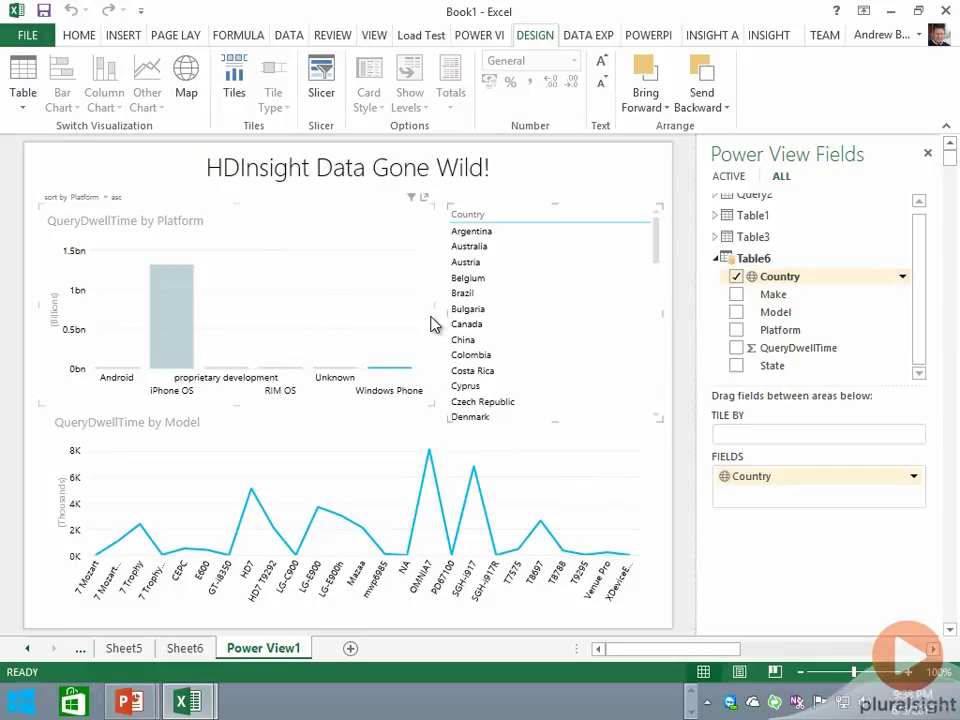
click(927, 153)
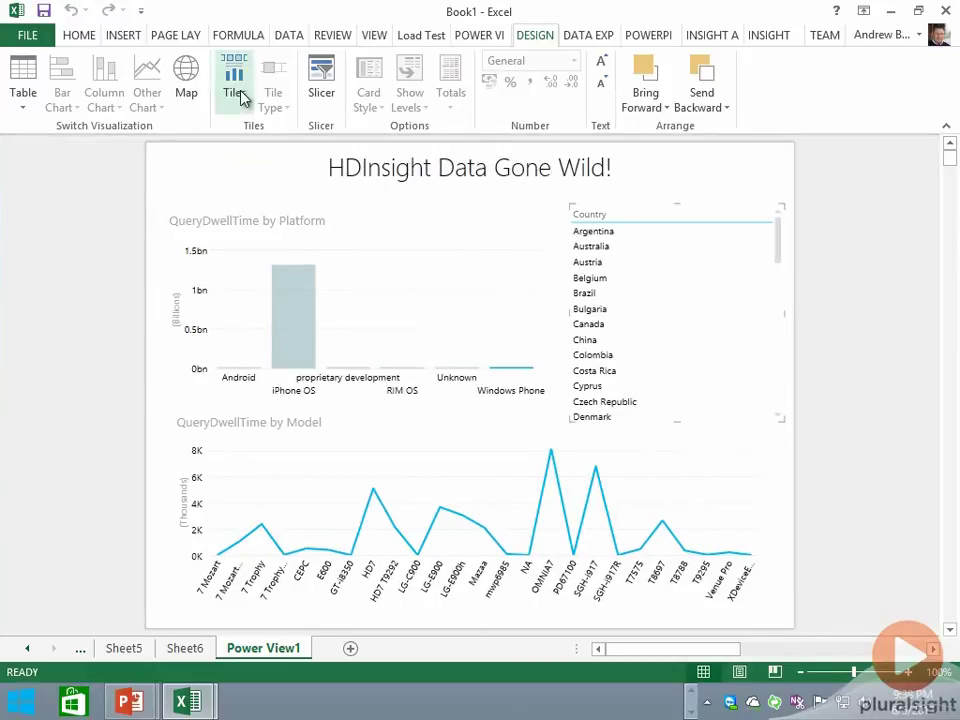
click(318, 95)
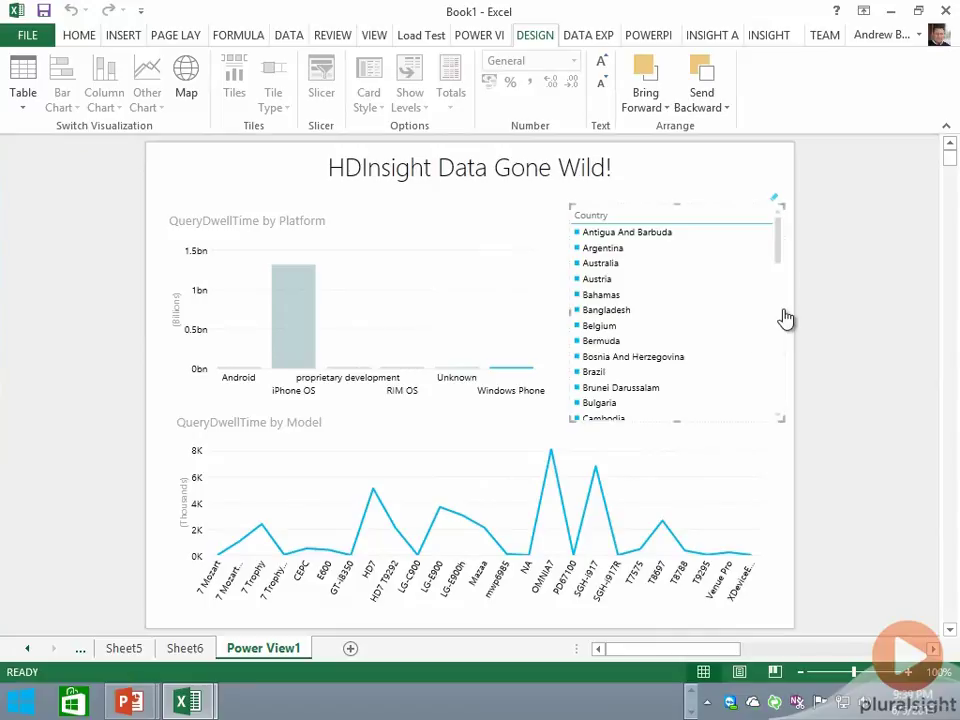
drag(785, 318, 678, 300)
Step: Show the field list again and add a State slicer beside the Country slicer, fitted above the model chart
click(488, 38)
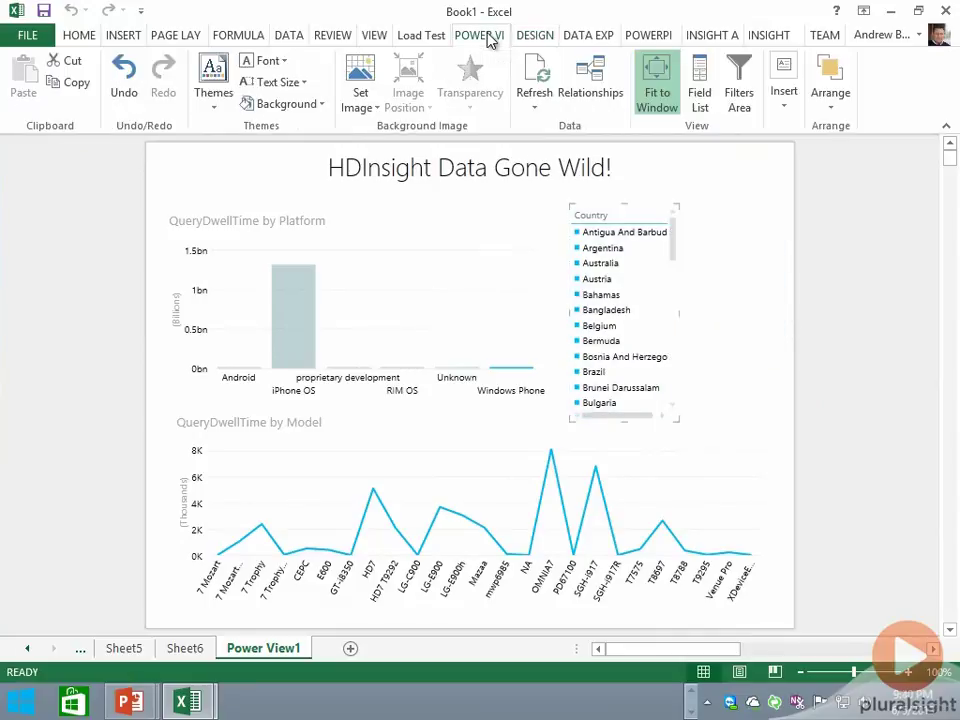
click(698, 82)
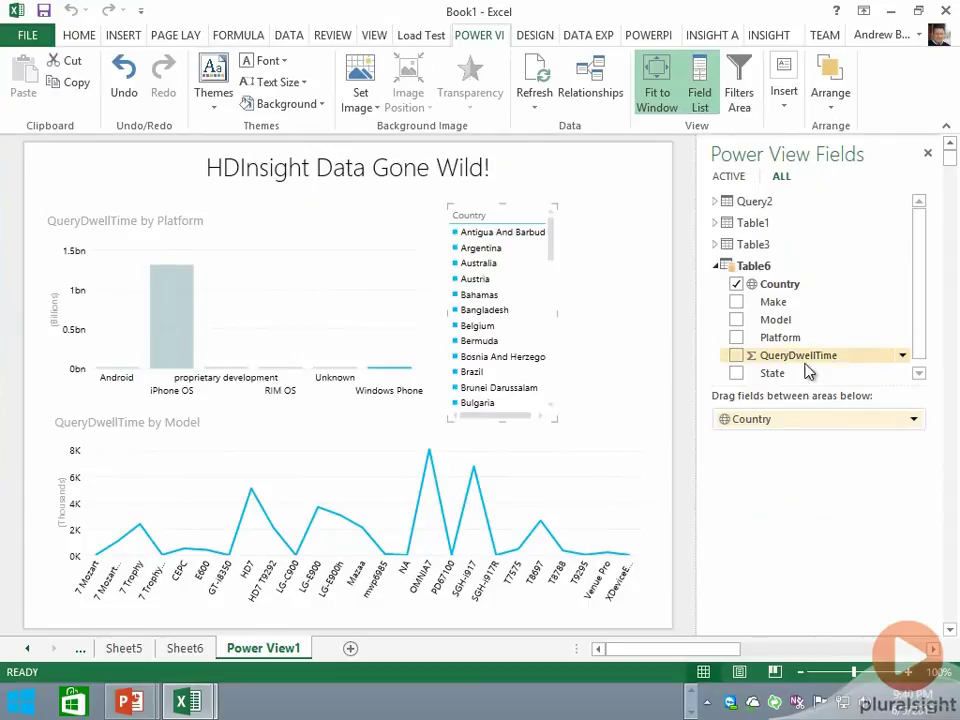
click(583, 288)
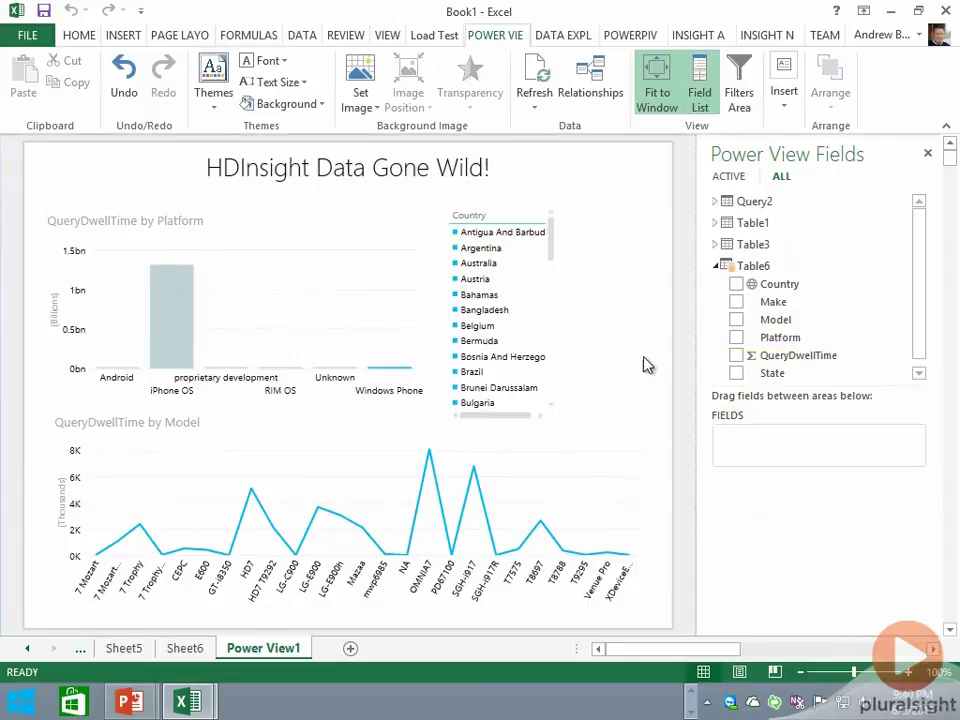
click(736, 372)
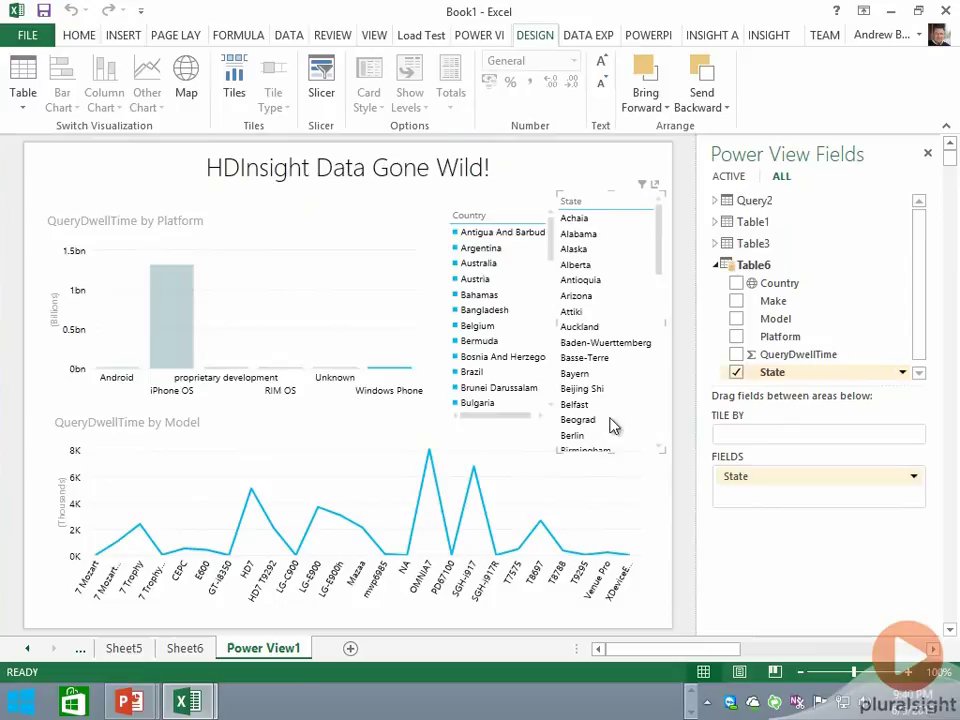
click(611, 451)
drag(611, 451, 610, 430)
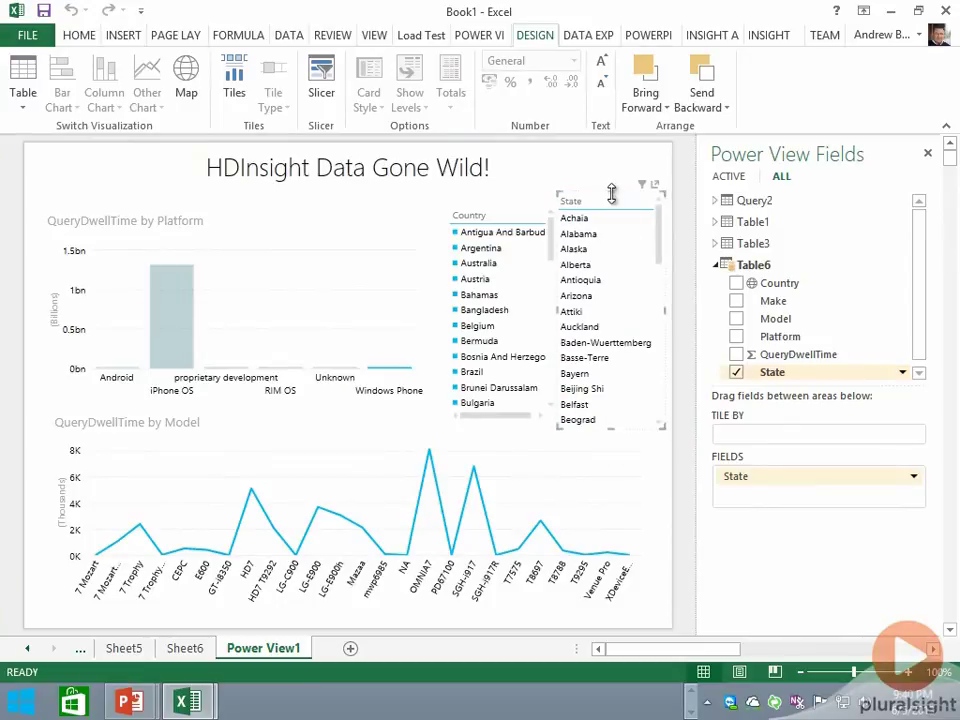
drag(615, 195, 615, 226)
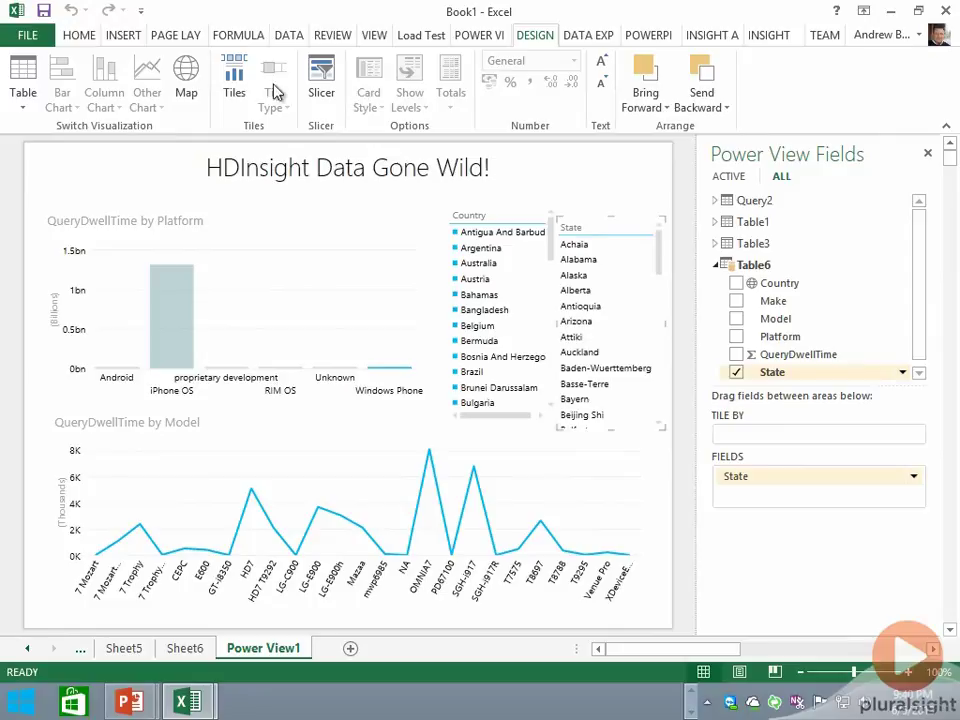
click(322, 104)
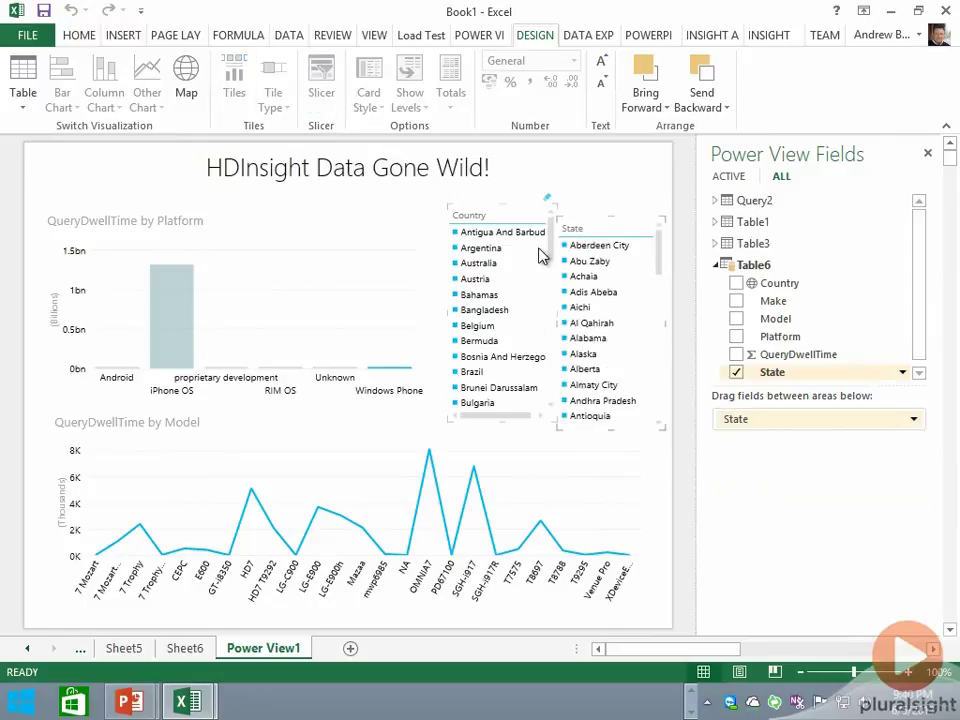
Step: Filter the report to United States in the Country slicer and California in the State slicer
drag(548, 250, 543, 462)
click(500, 371)
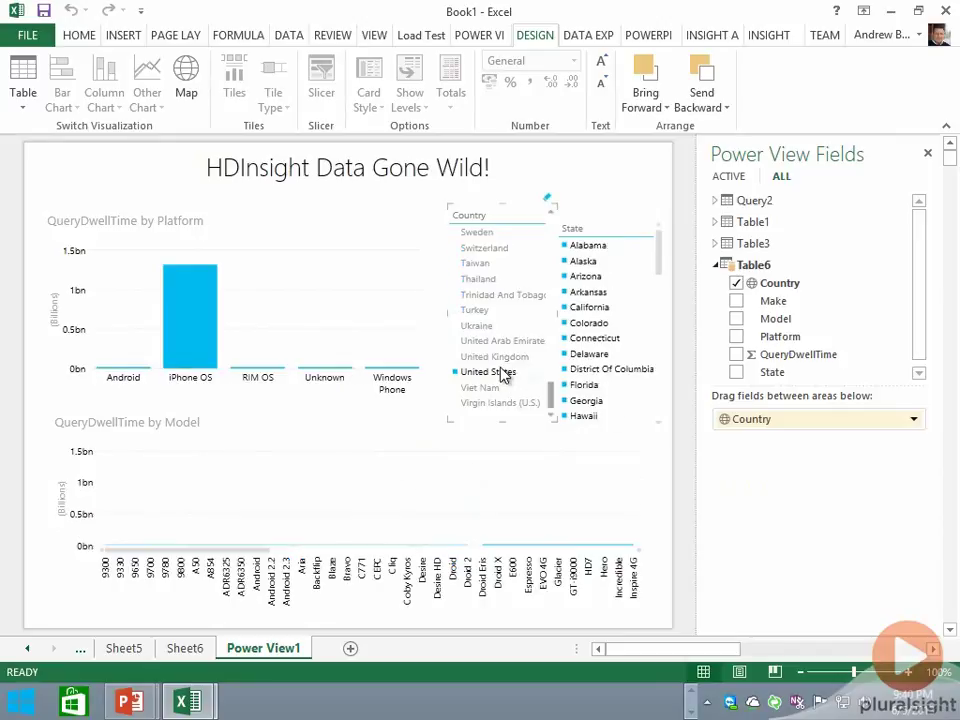
click(595, 310)
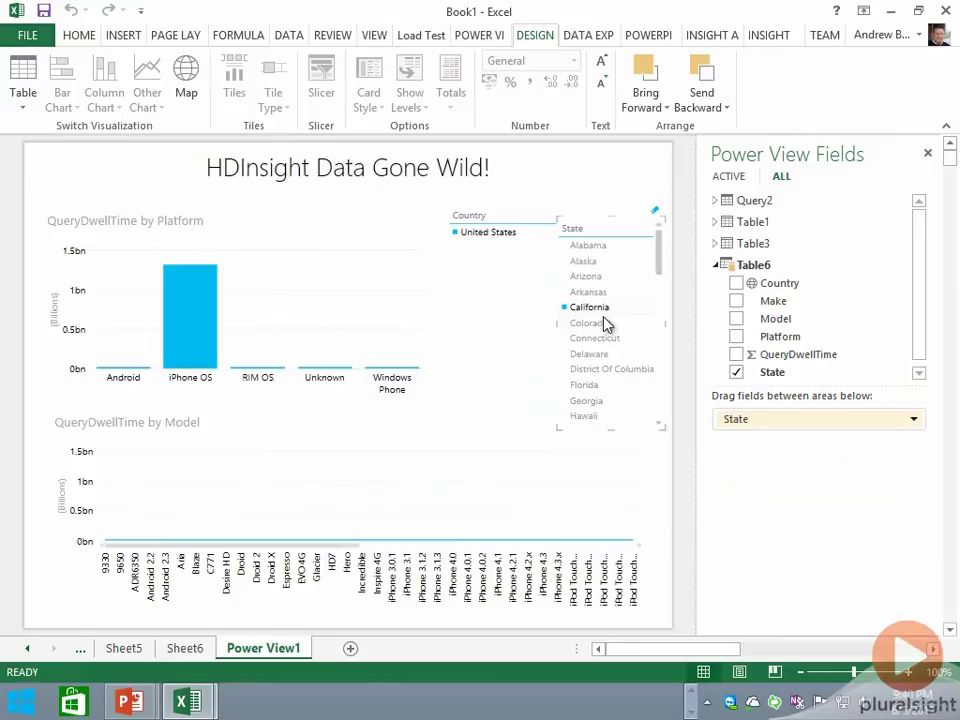
Step: Change the State slicer to Ohio and highlight the Android column in the platform chart
scroll(659, 370, down, 8)
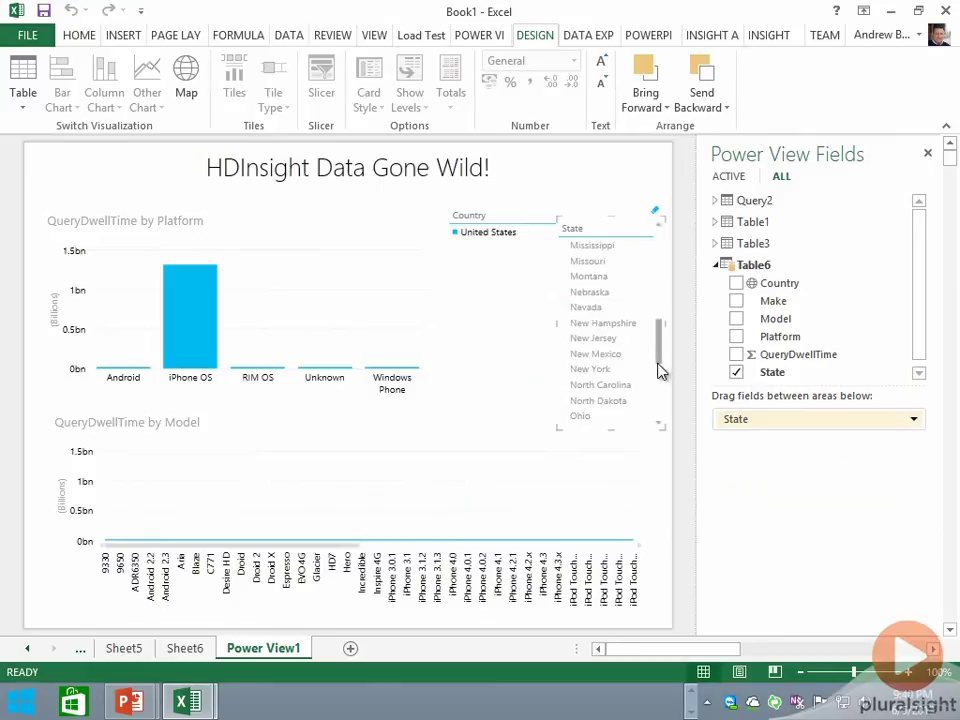
click(582, 415)
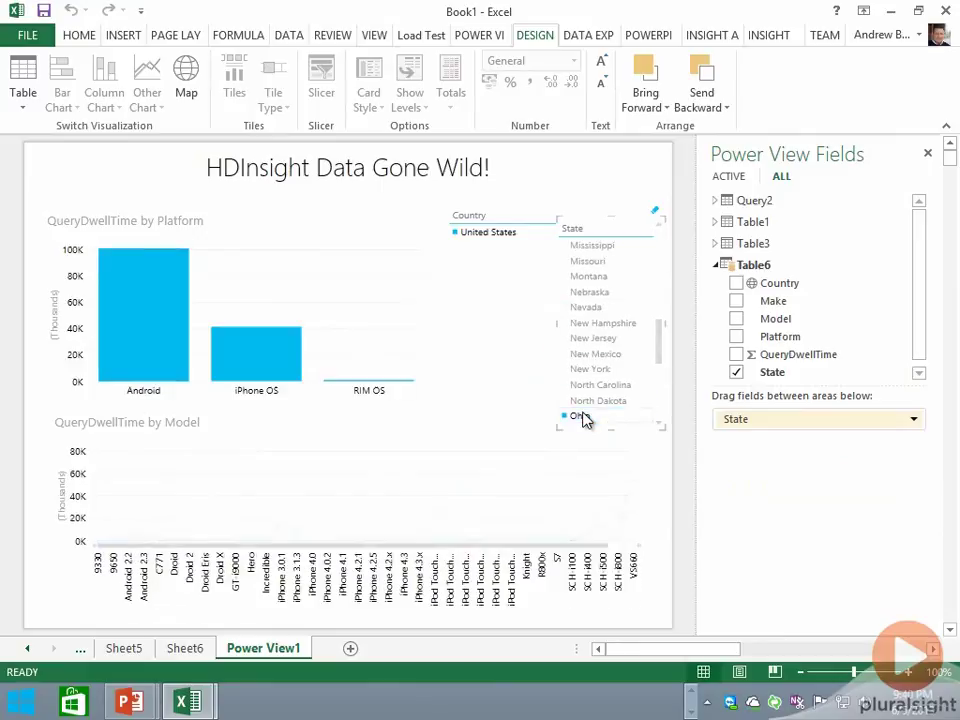
click(136, 335)
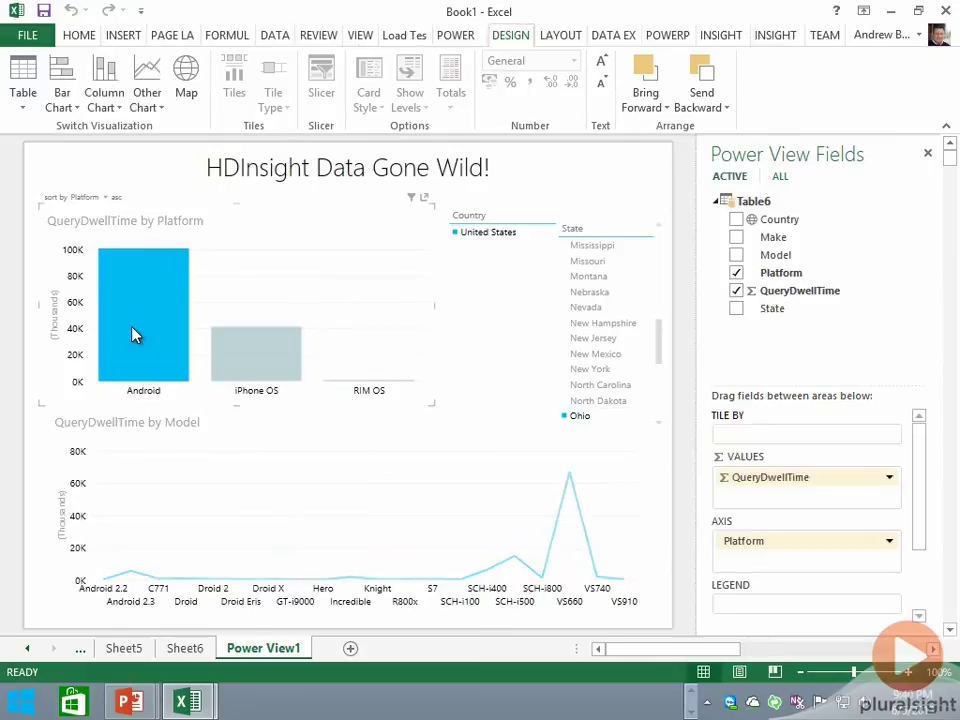